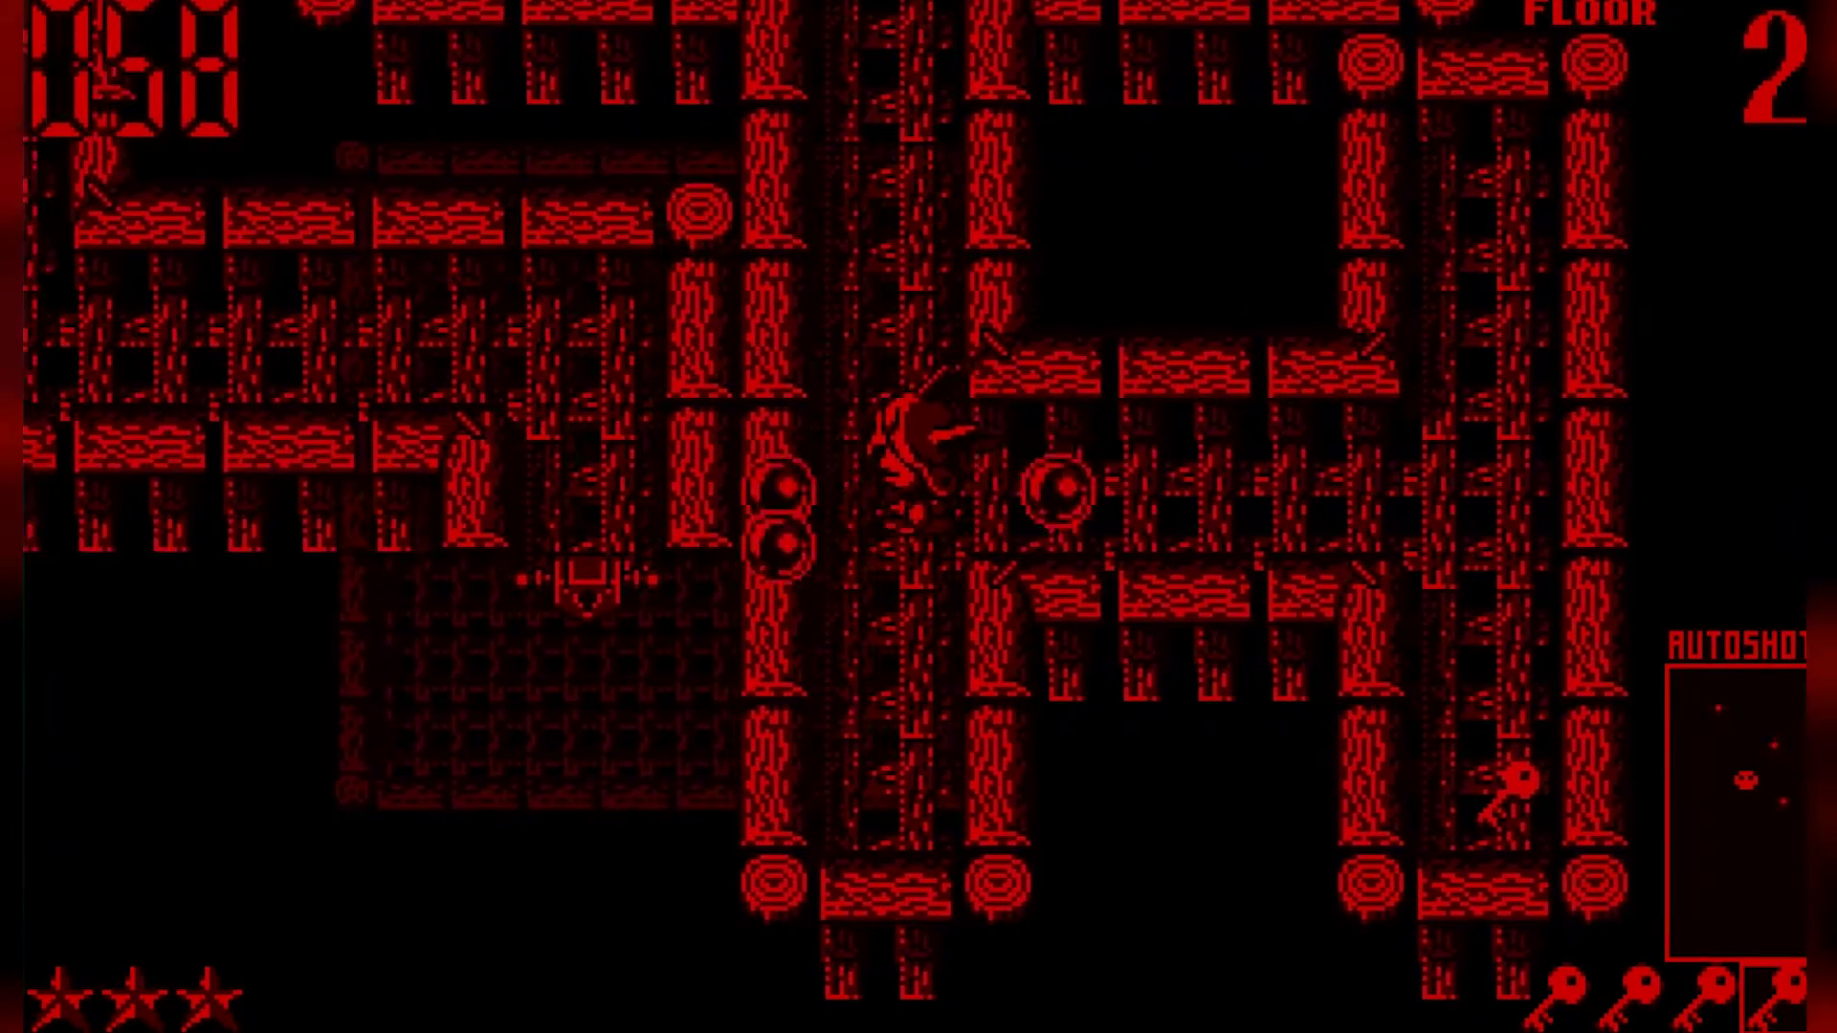
{"action": "key", "text": "Up"}
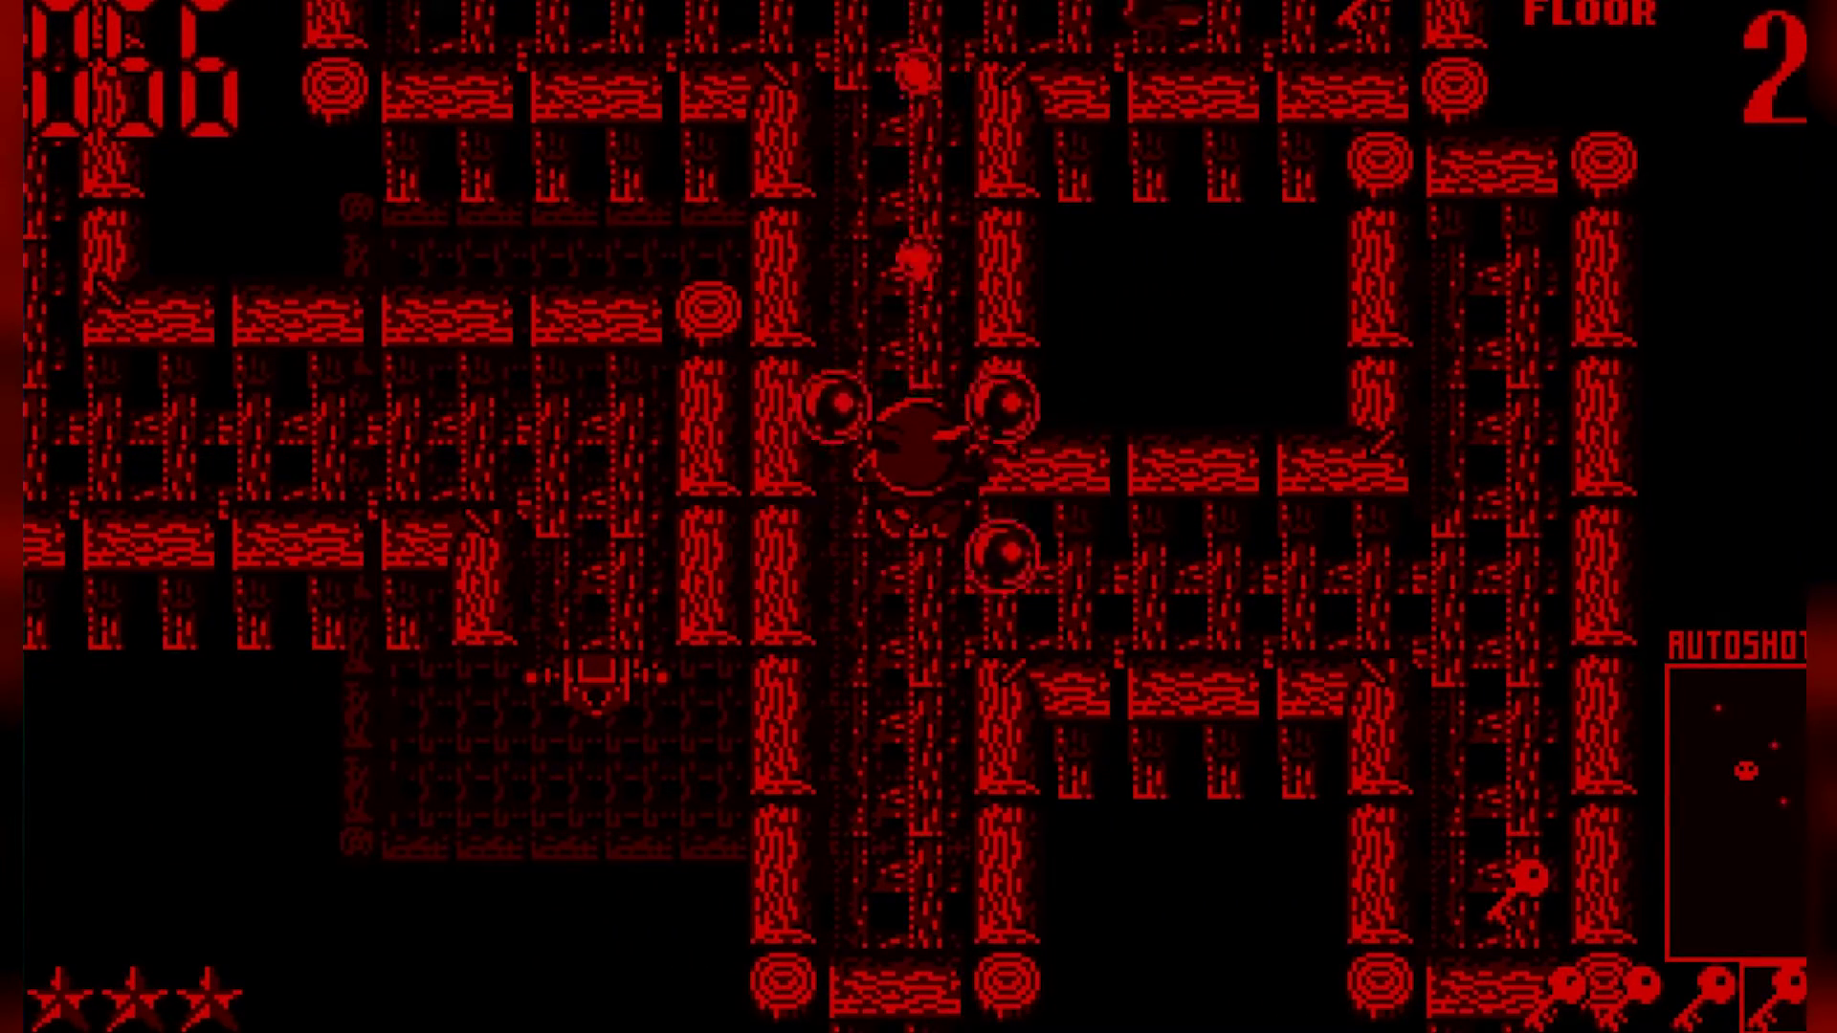
{"action": "key", "text": "Down"}
{"action": "key", "text": "Right"}
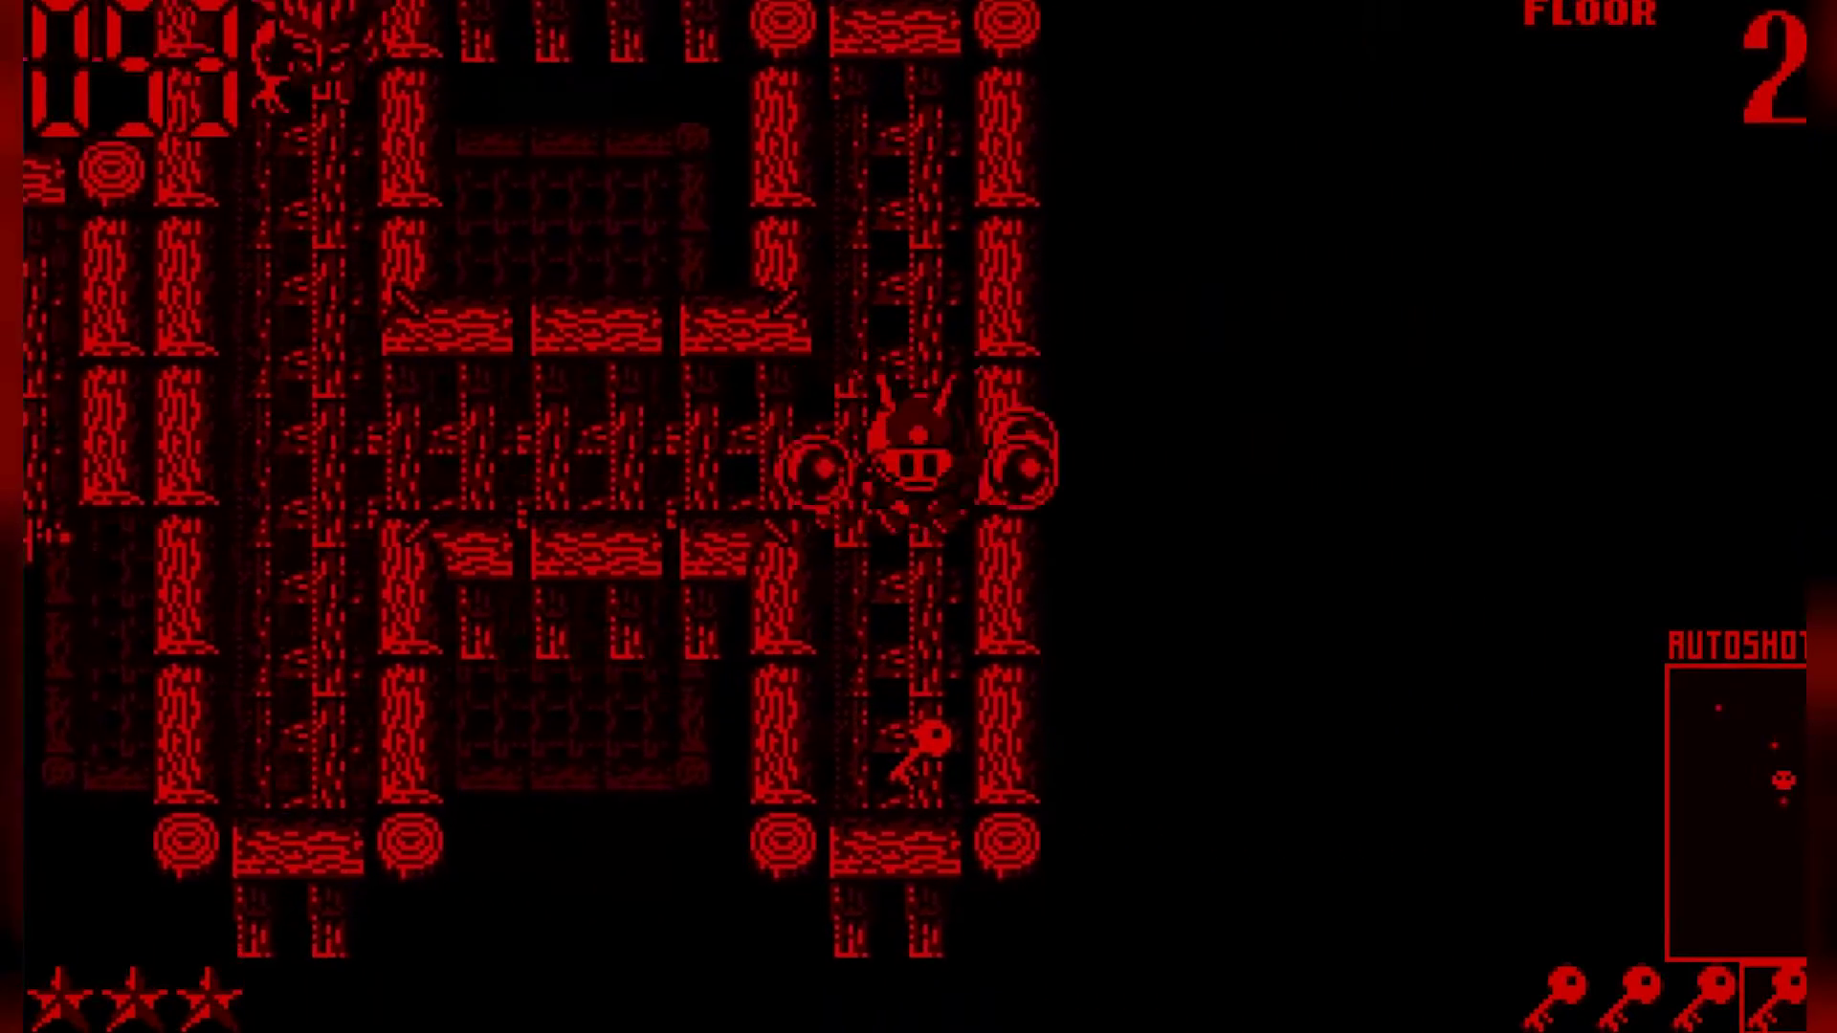
{"action": "key", "text": "Down"}
{"action": "key", "text": "Up"}
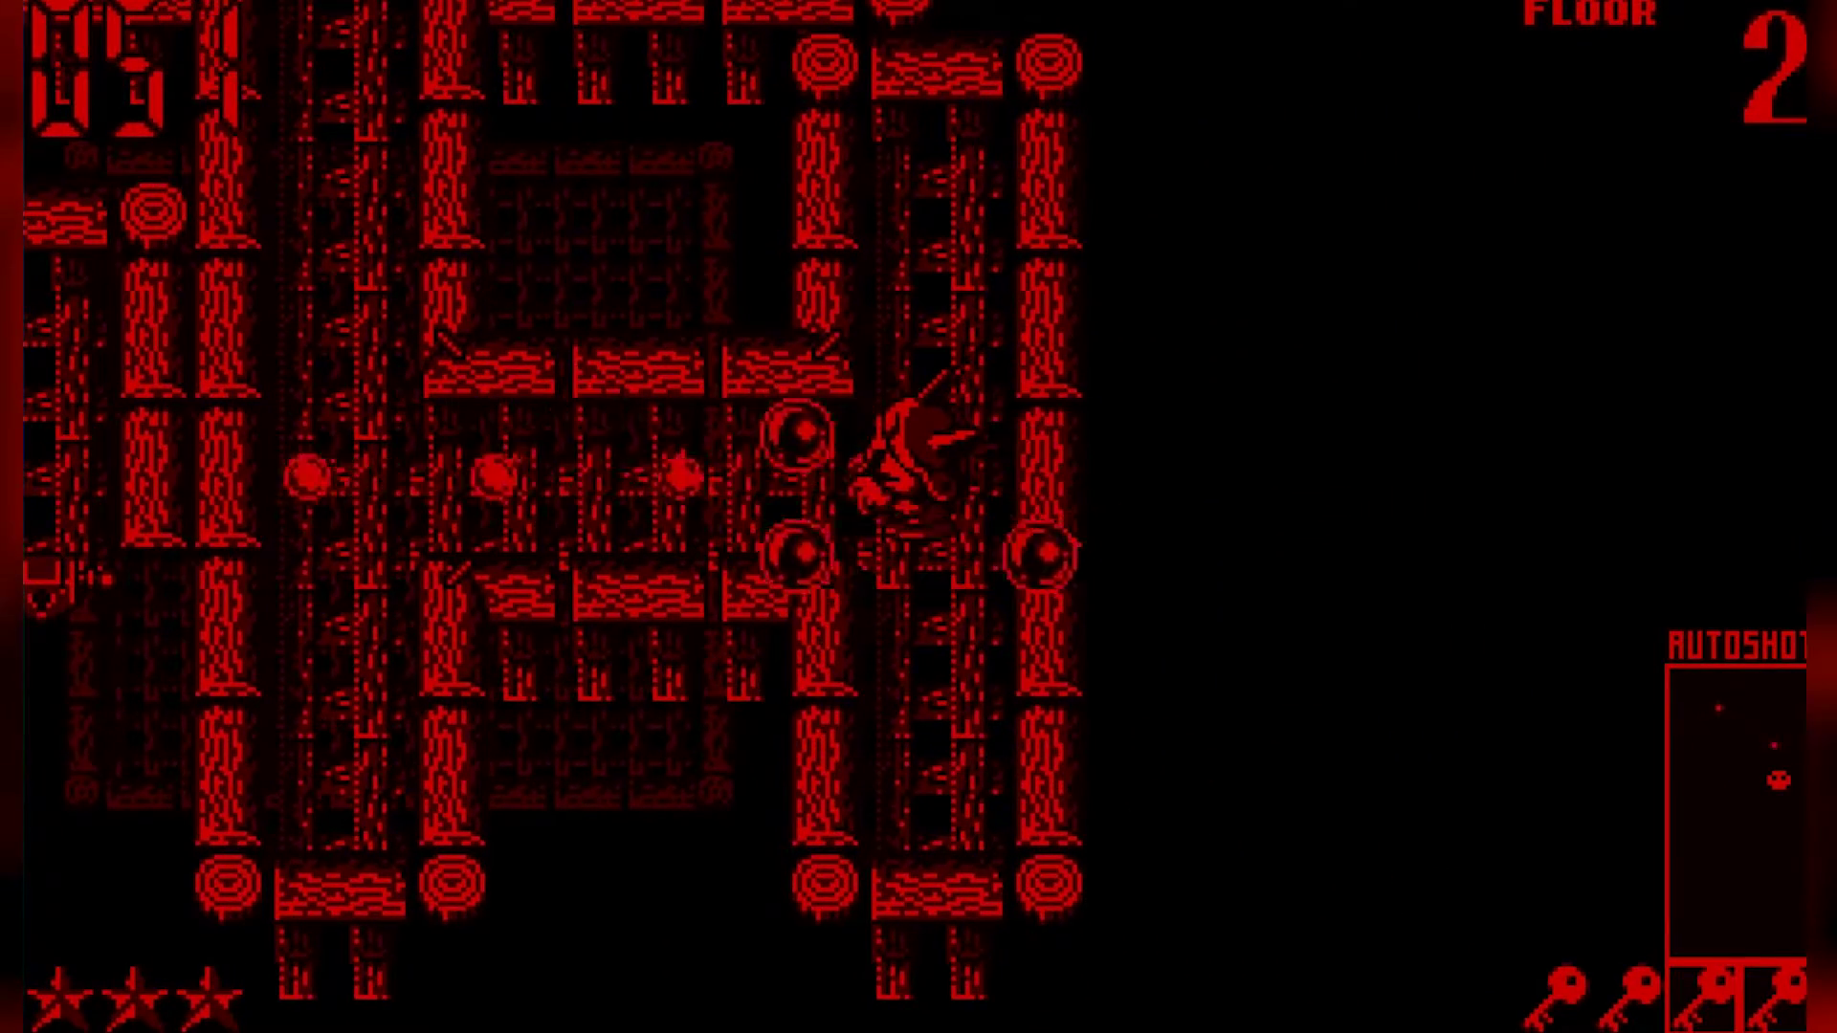
{"action": "key", "text": "Left"}
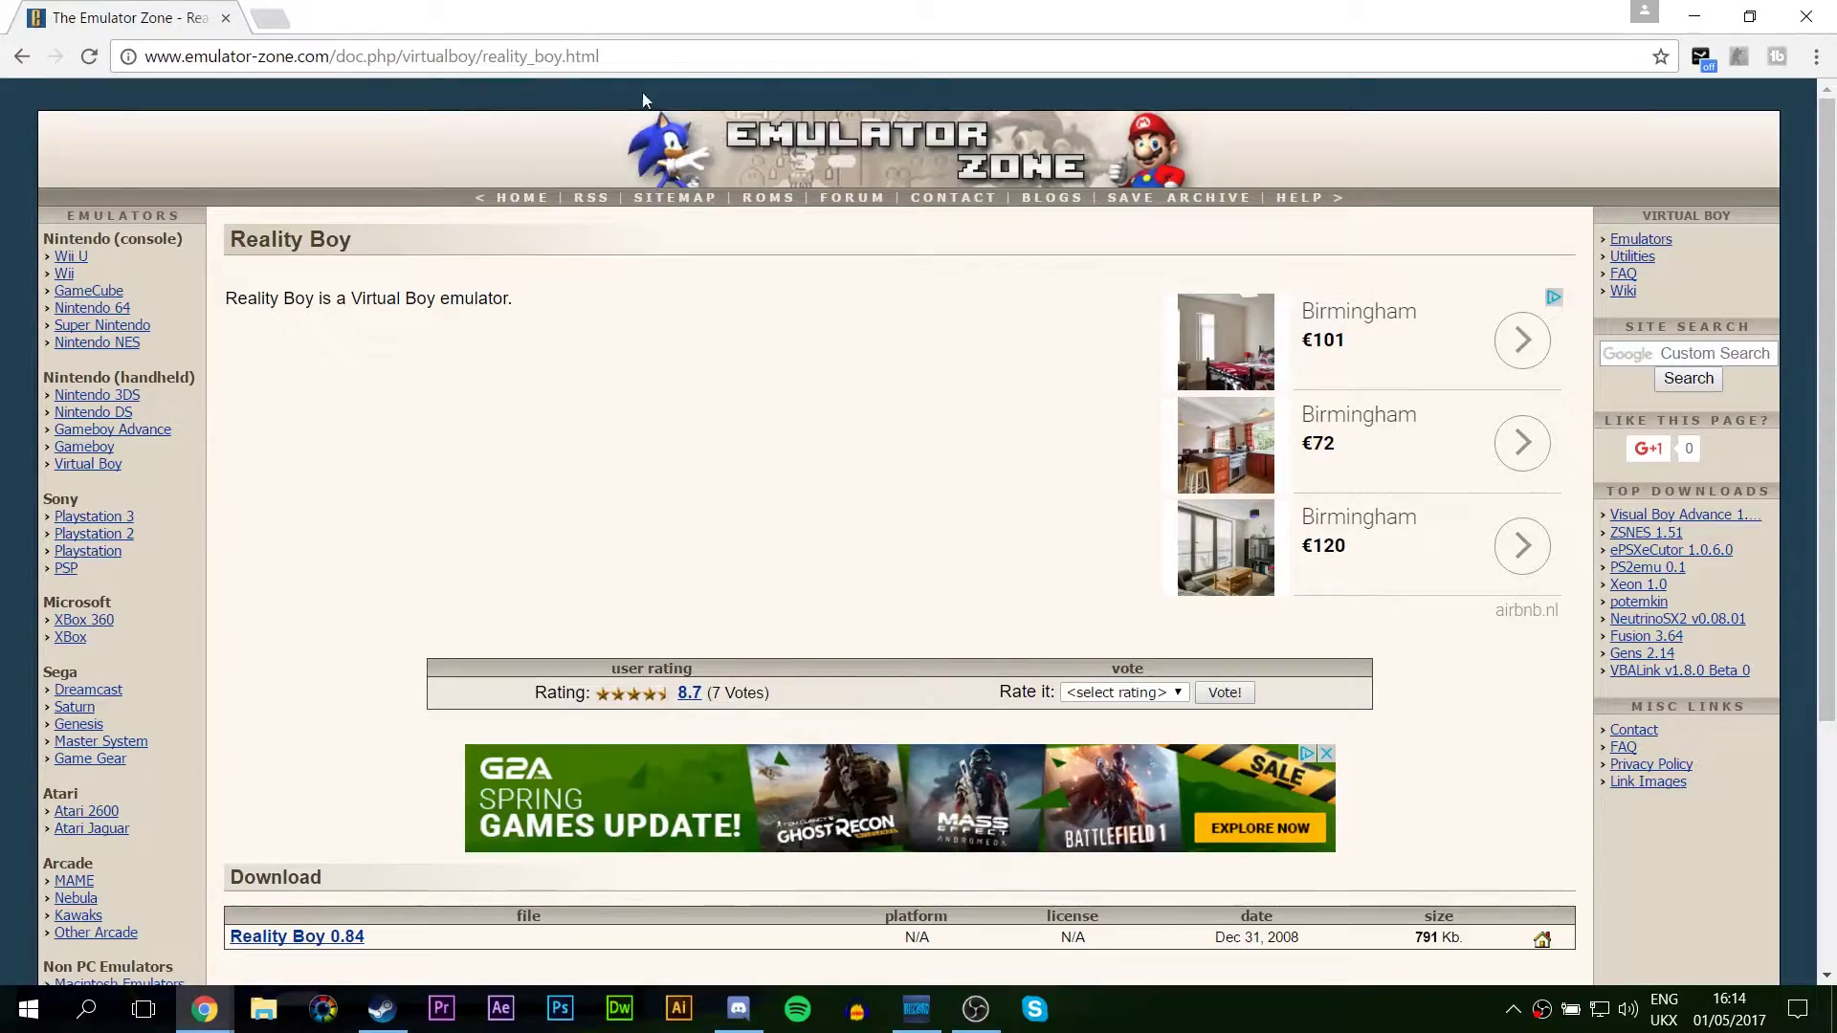
Download Reality Boy 0.84 from its Emulator Zone page
{"action": "left_click", "coordinate": [658, 60]}
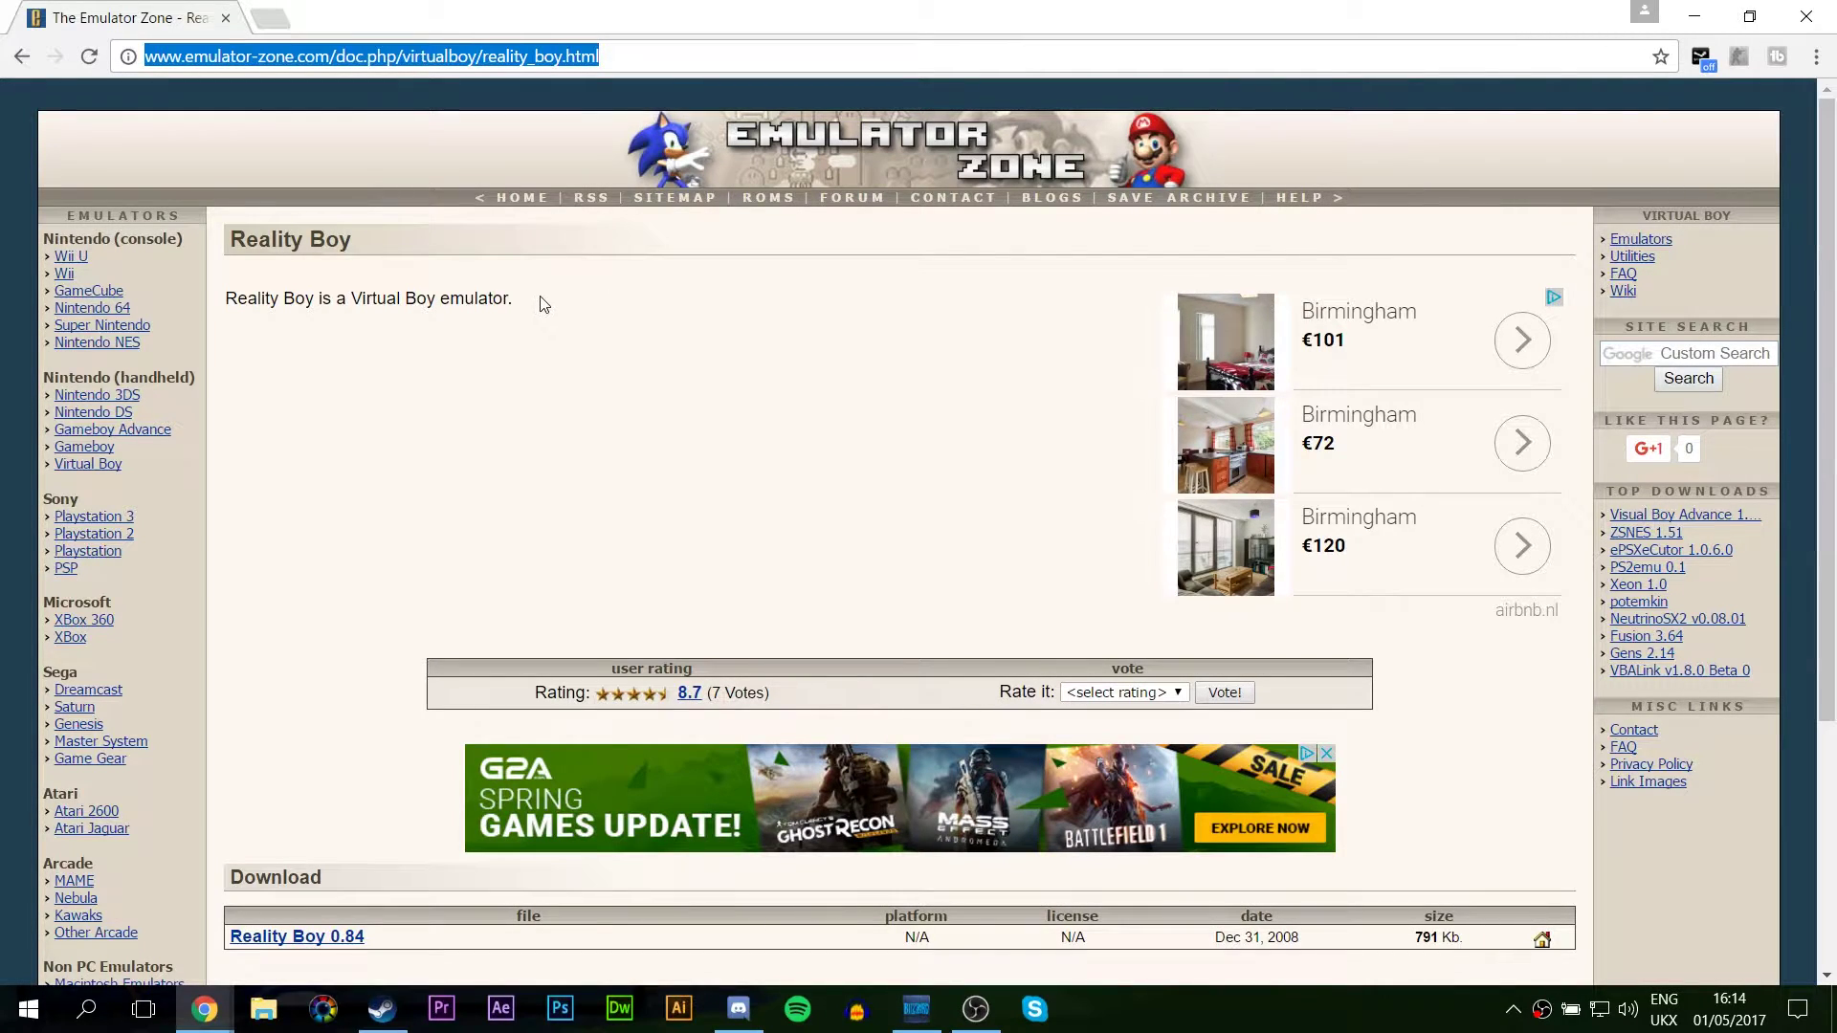
{"action": "left_click_drag", "start_coordinate": [524, 299], "coordinate": [247, 300]}
{"action": "left_click", "coordinate": [248, 301]}
{"action": "scroll", "coordinate": [507, 306], "scroll_direction": "down", "scroll_amount": 3}
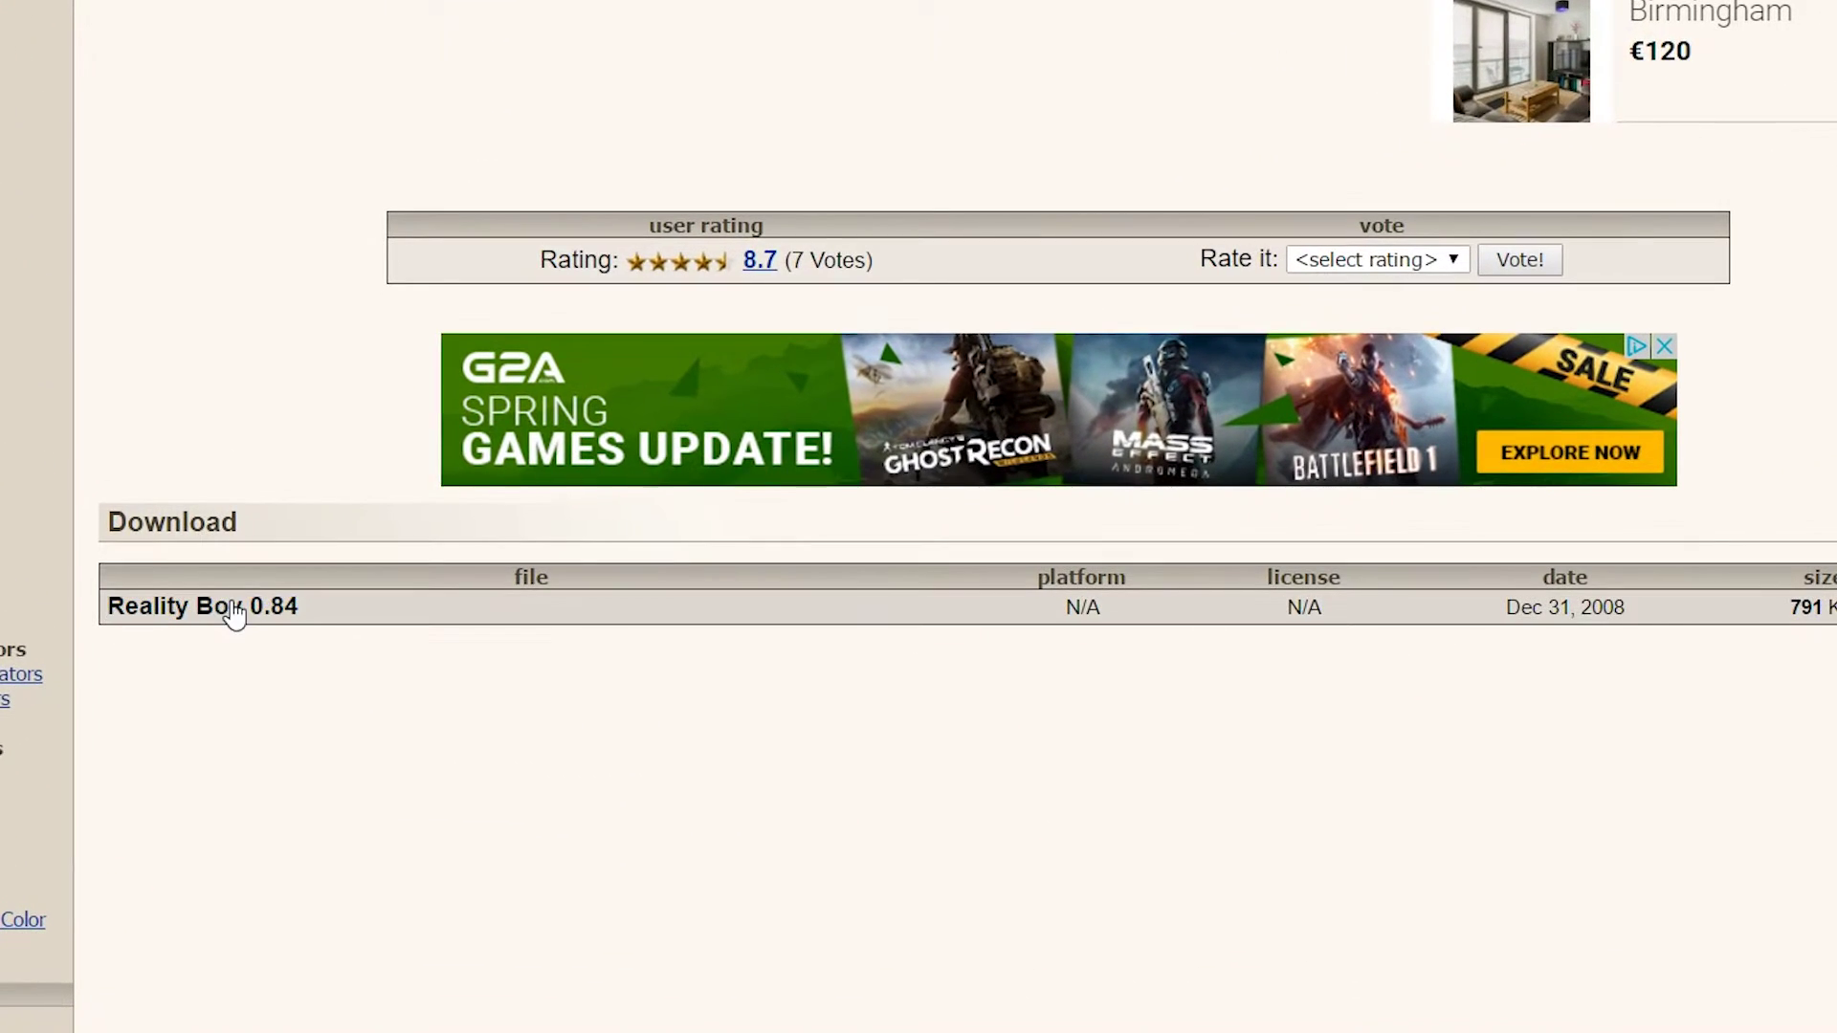
{"action": "left_click", "coordinate": [231, 607]}
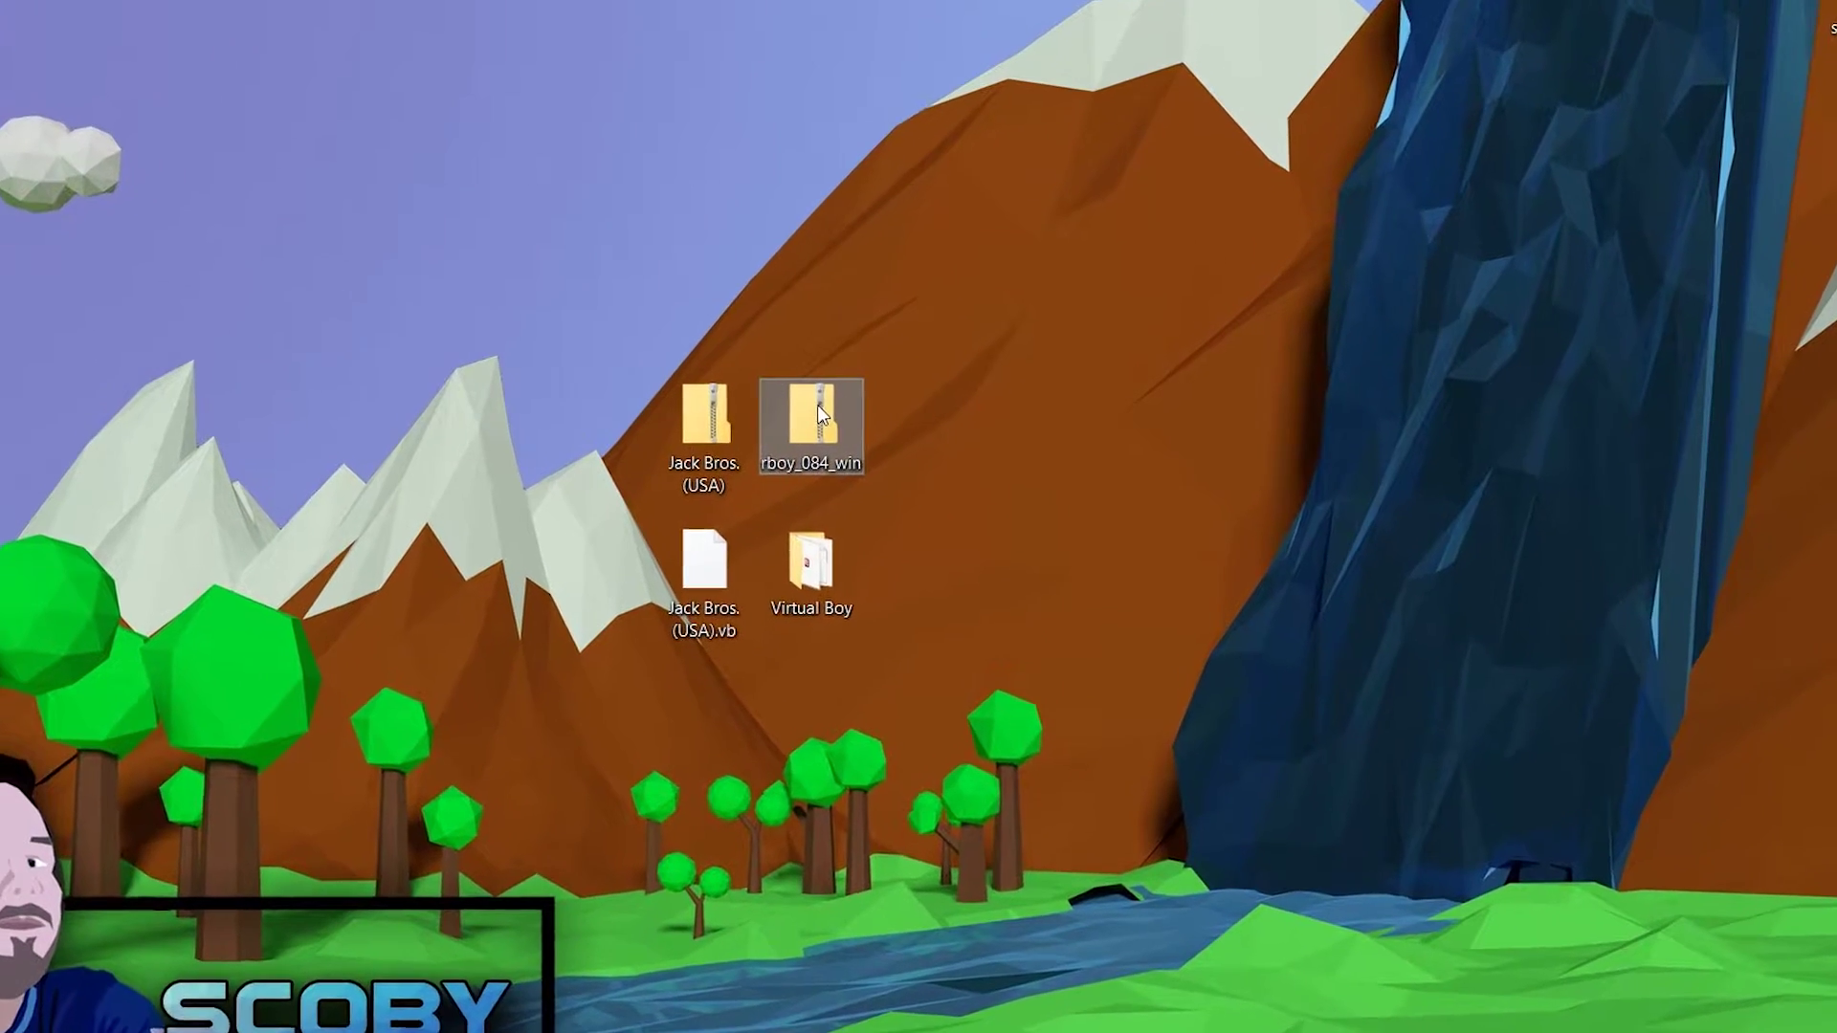
Open the rboy_084_win archive, select its files and move its window clear of the desktop files
{"action": "mouse_move", "coordinate": [868, 398]}
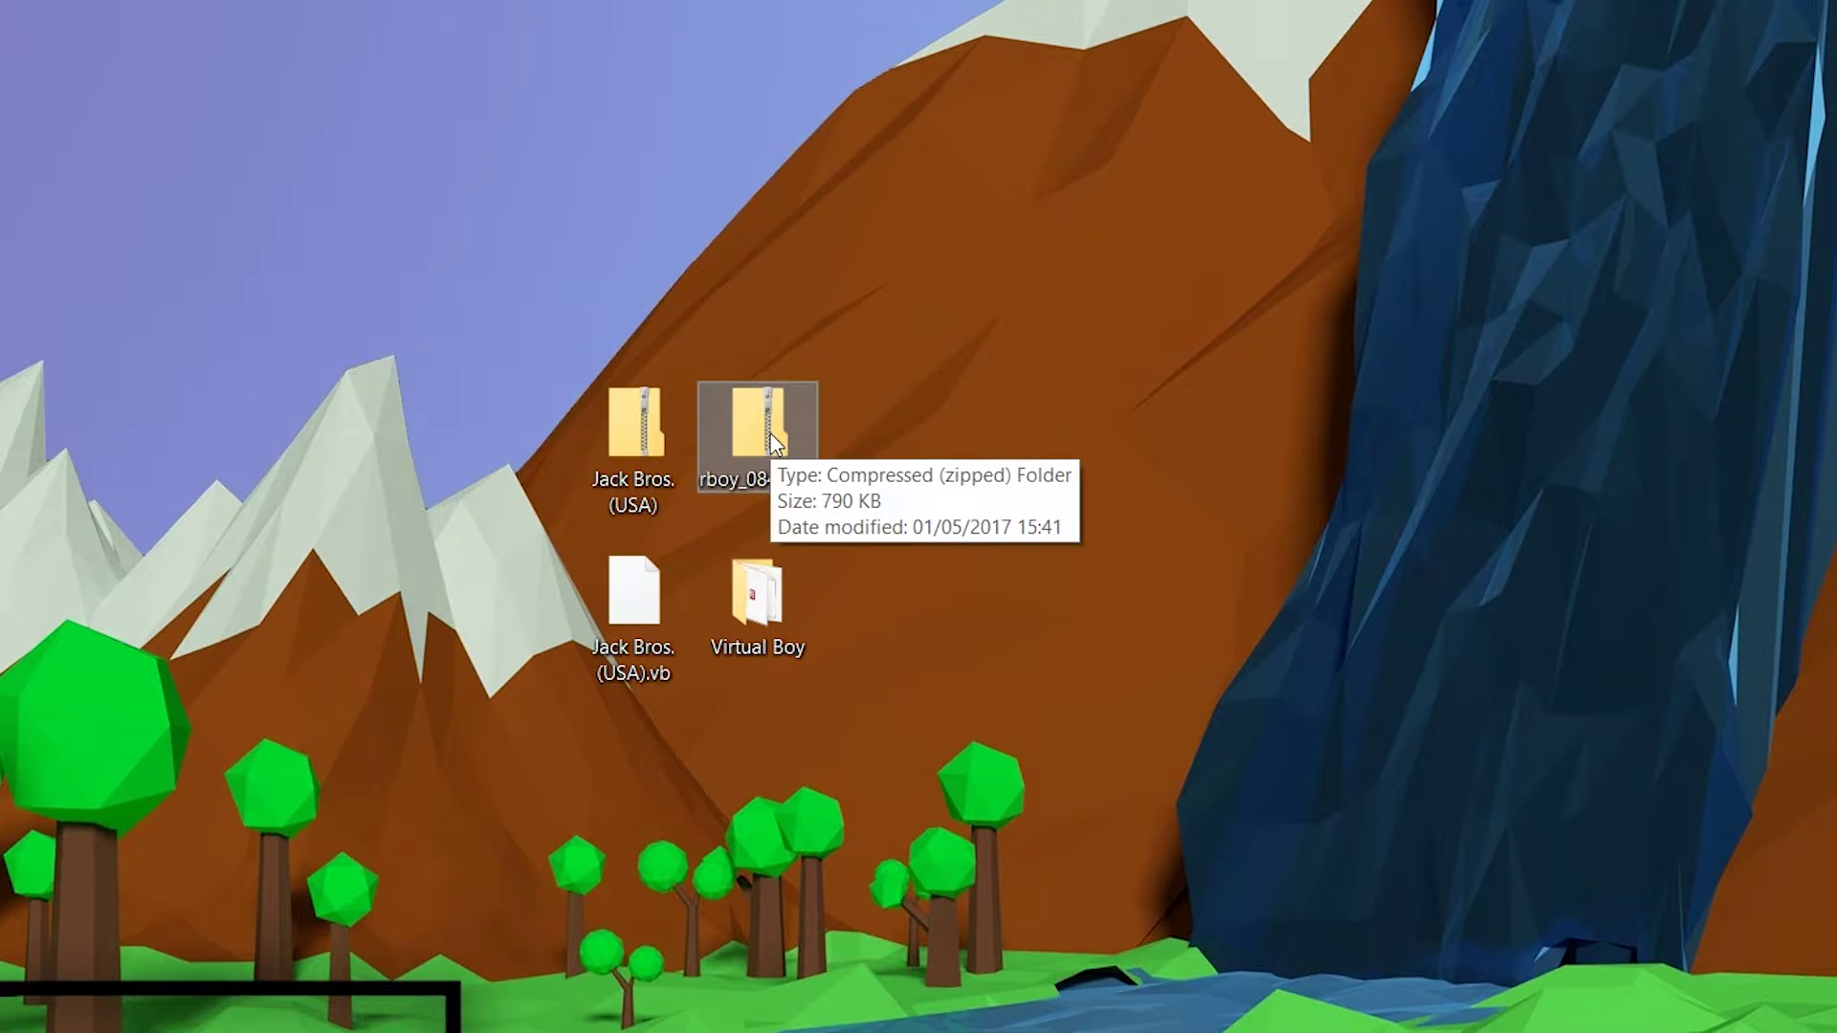
{"action": "double_click", "coordinate": [773, 444]}
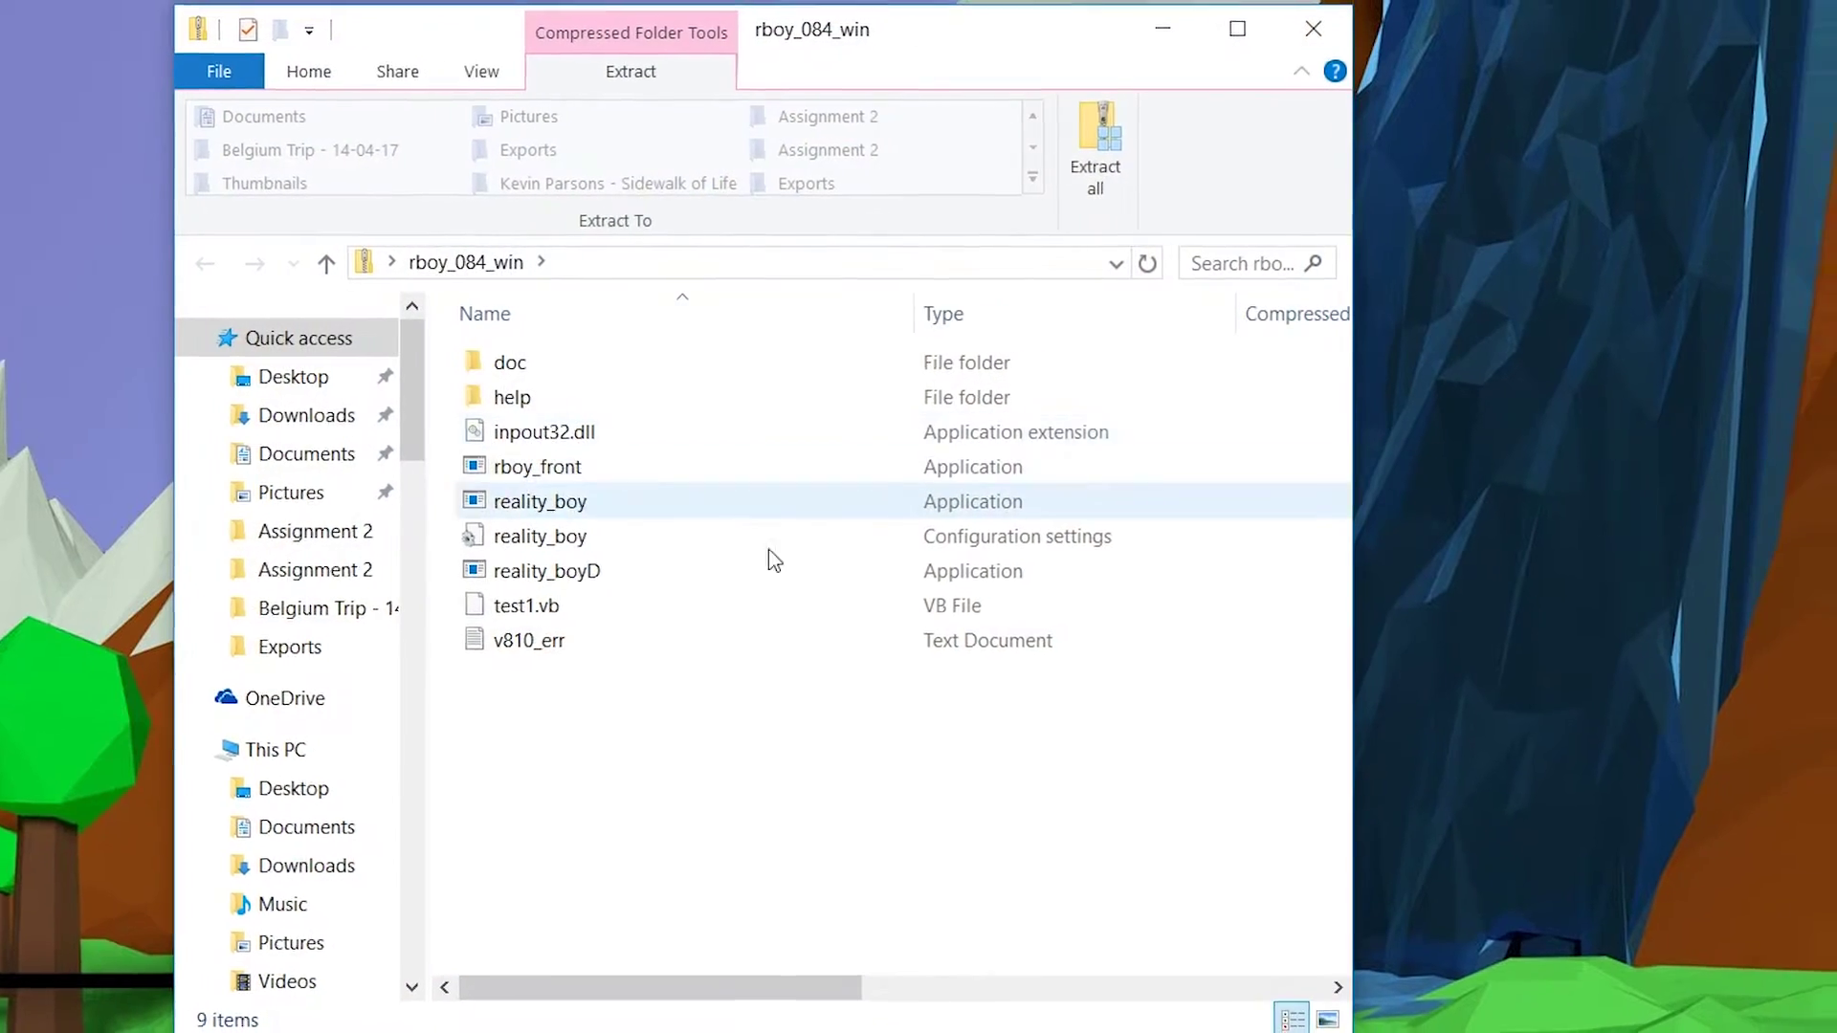
{"action": "left_click_drag", "start_coordinate": [667, 735], "coordinate": [421, 370]}
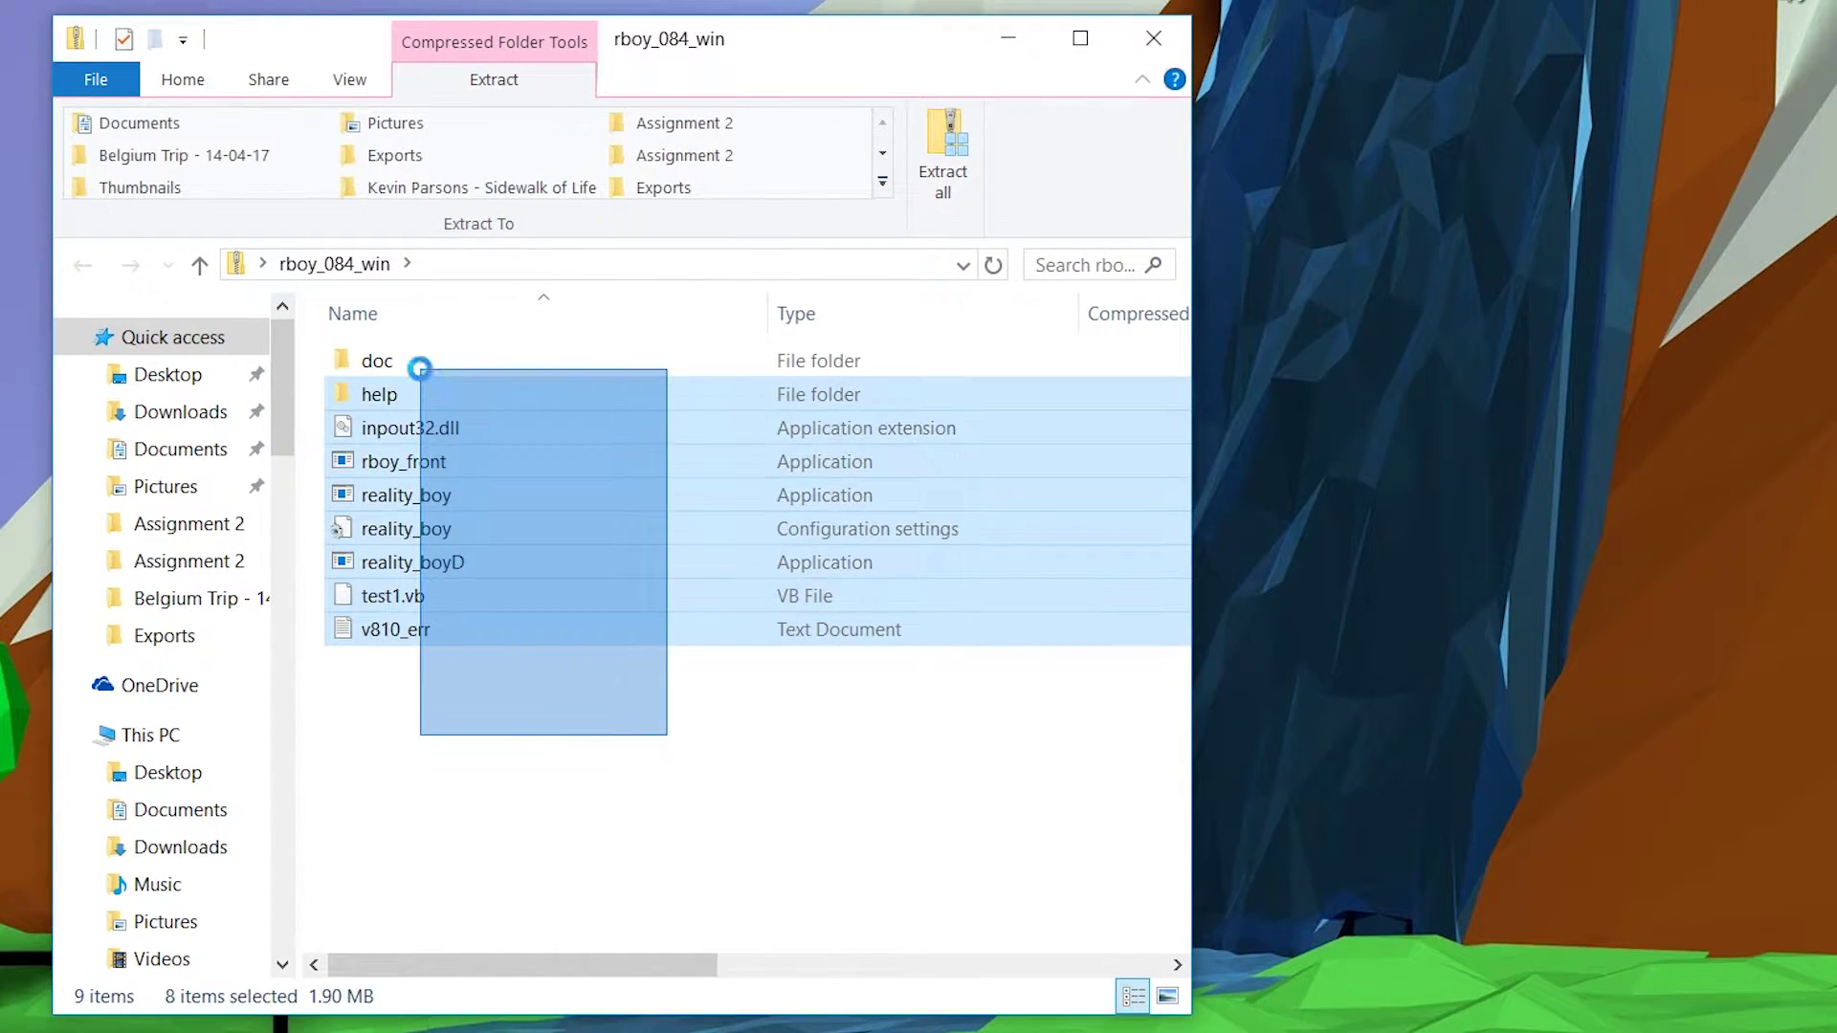
{"action": "left_click_drag", "start_coordinate": [699, 47], "coordinate": [1307, 38]}
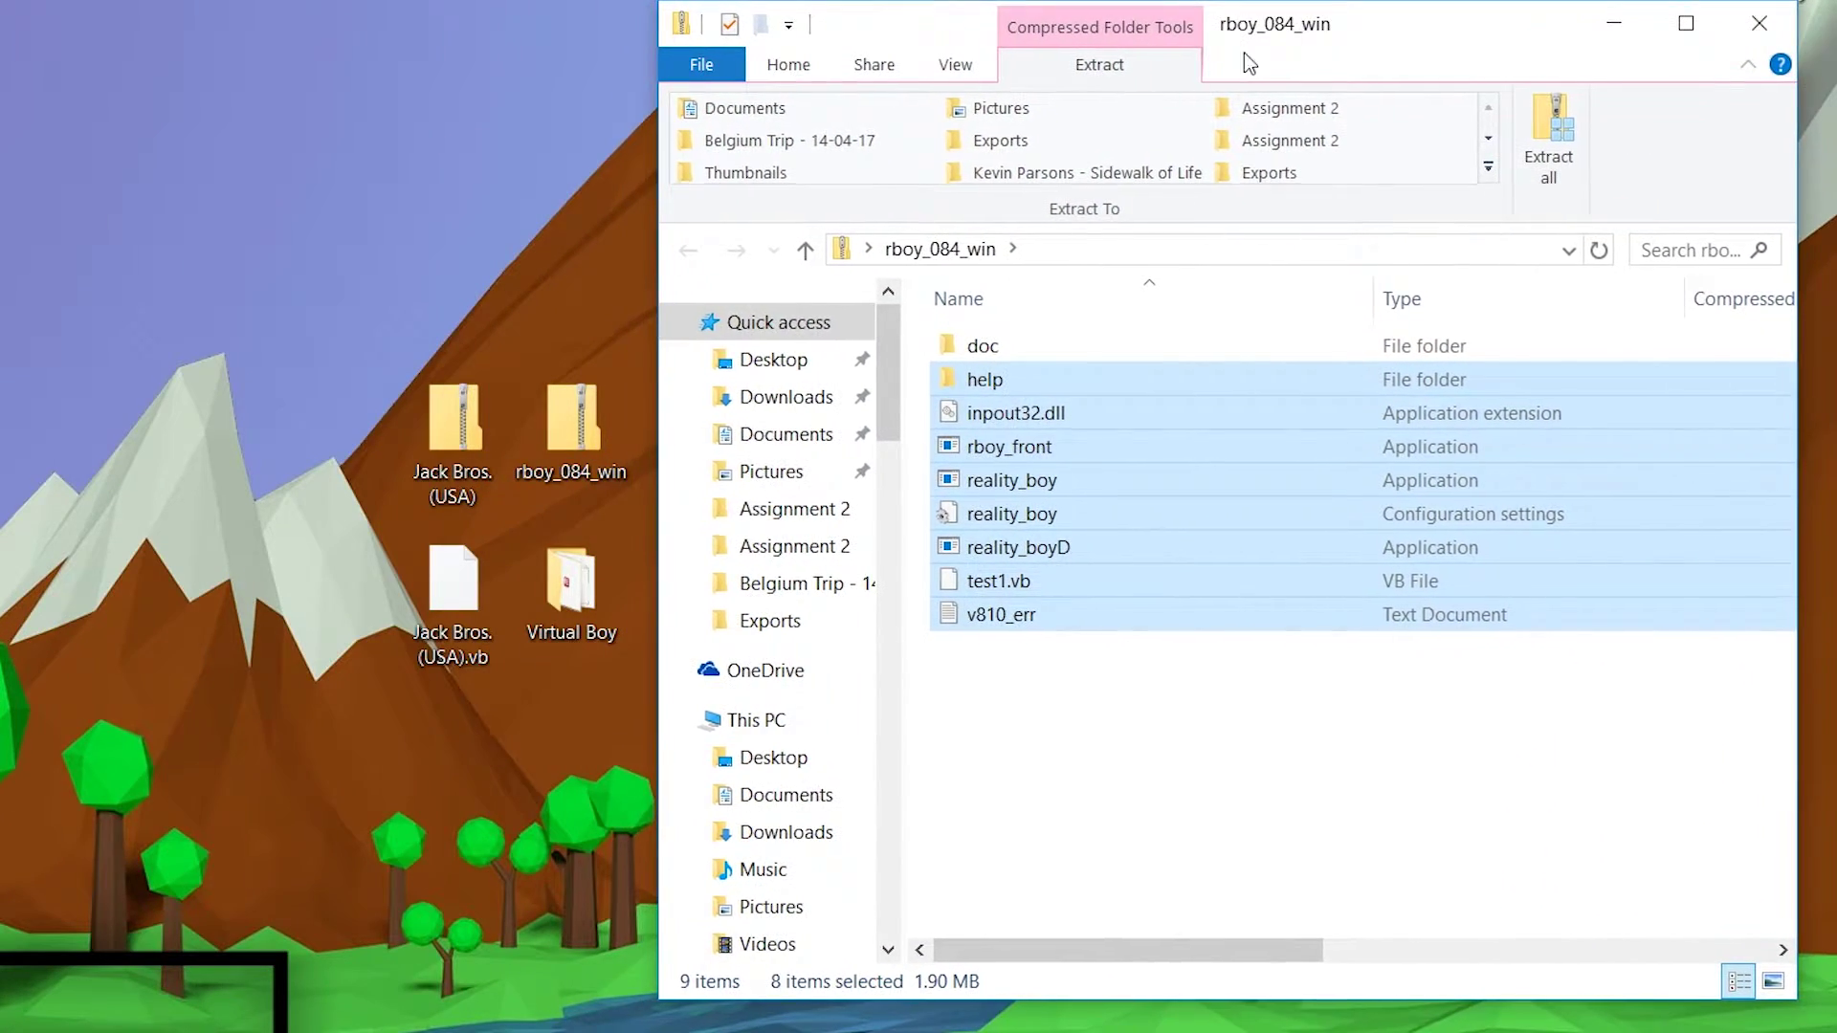
Open the Virtual Boy folder beside the archive and compare the full set of files in both
{"action": "double_click", "coordinate": [580, 569]}
{"action": "left_click_drag", "start_coordinate": [1253, 63], "coordinate": [84, 17]}
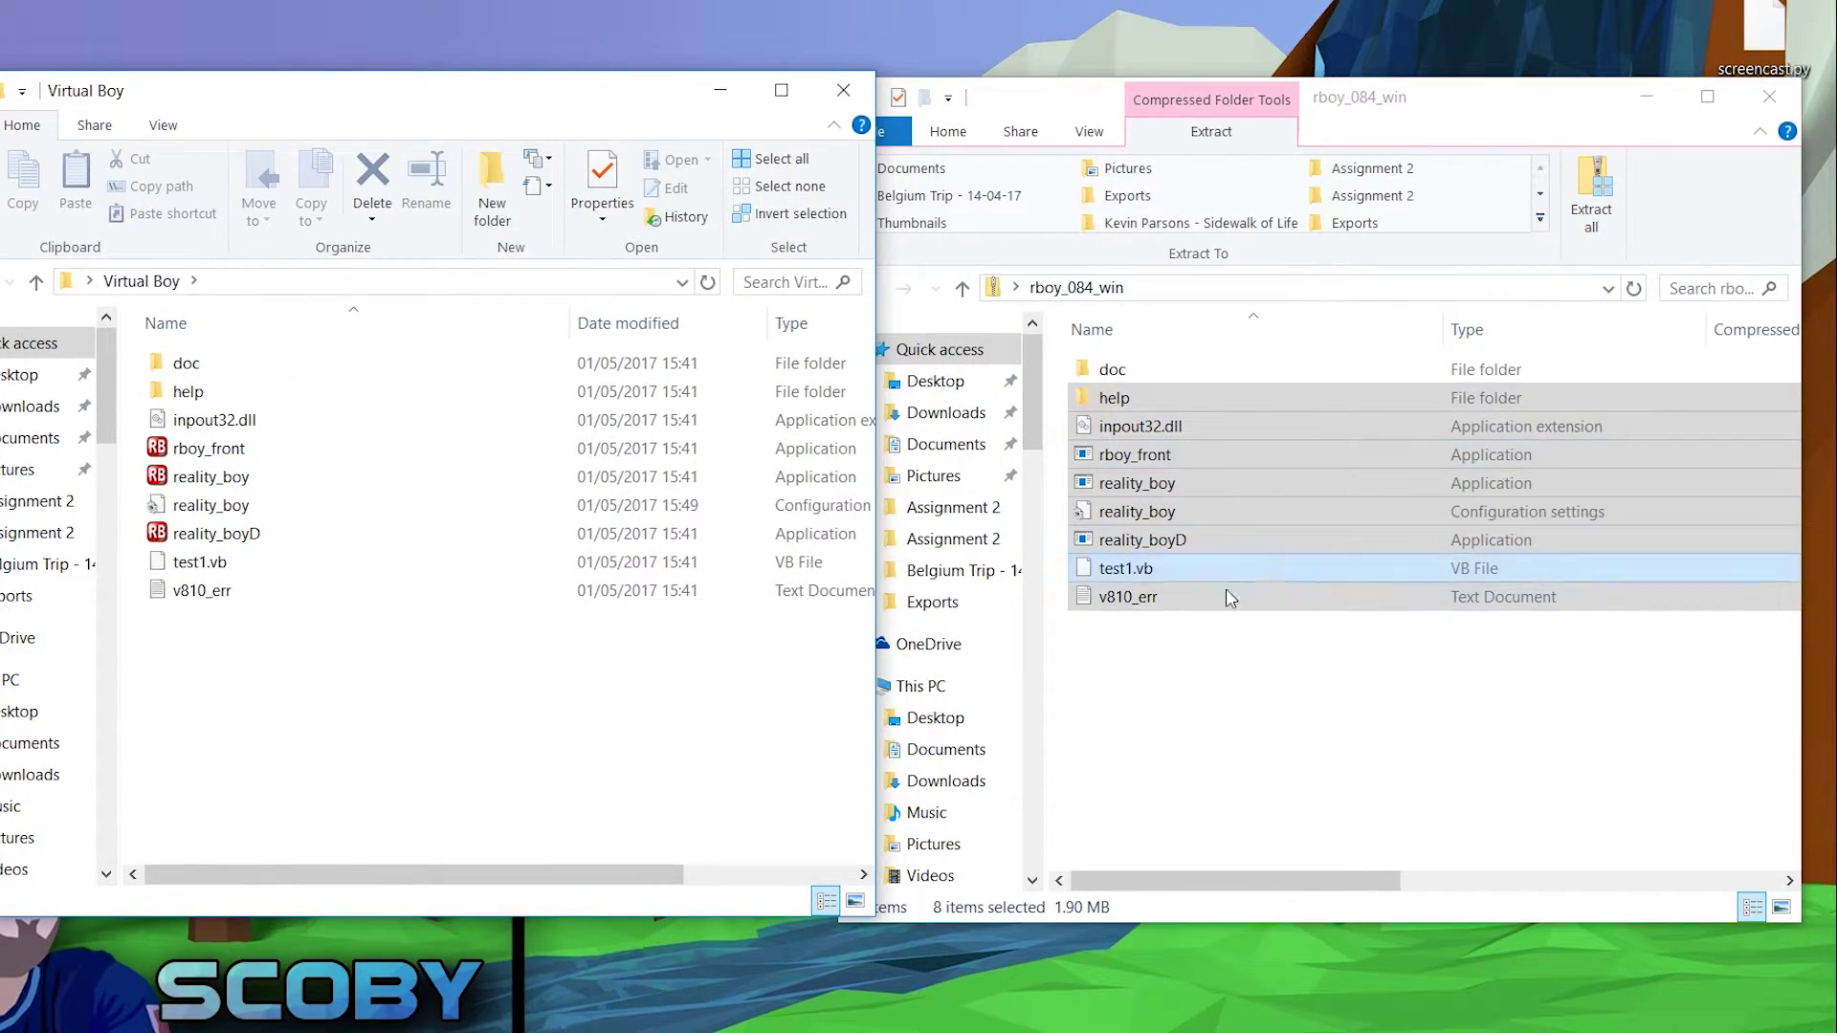
{"action": "left_click_drag", "start_coordinate": [1266, 643], "coordinate": [1131, 365]}
{"action": "left_click", "coordinate": [359, 665]}
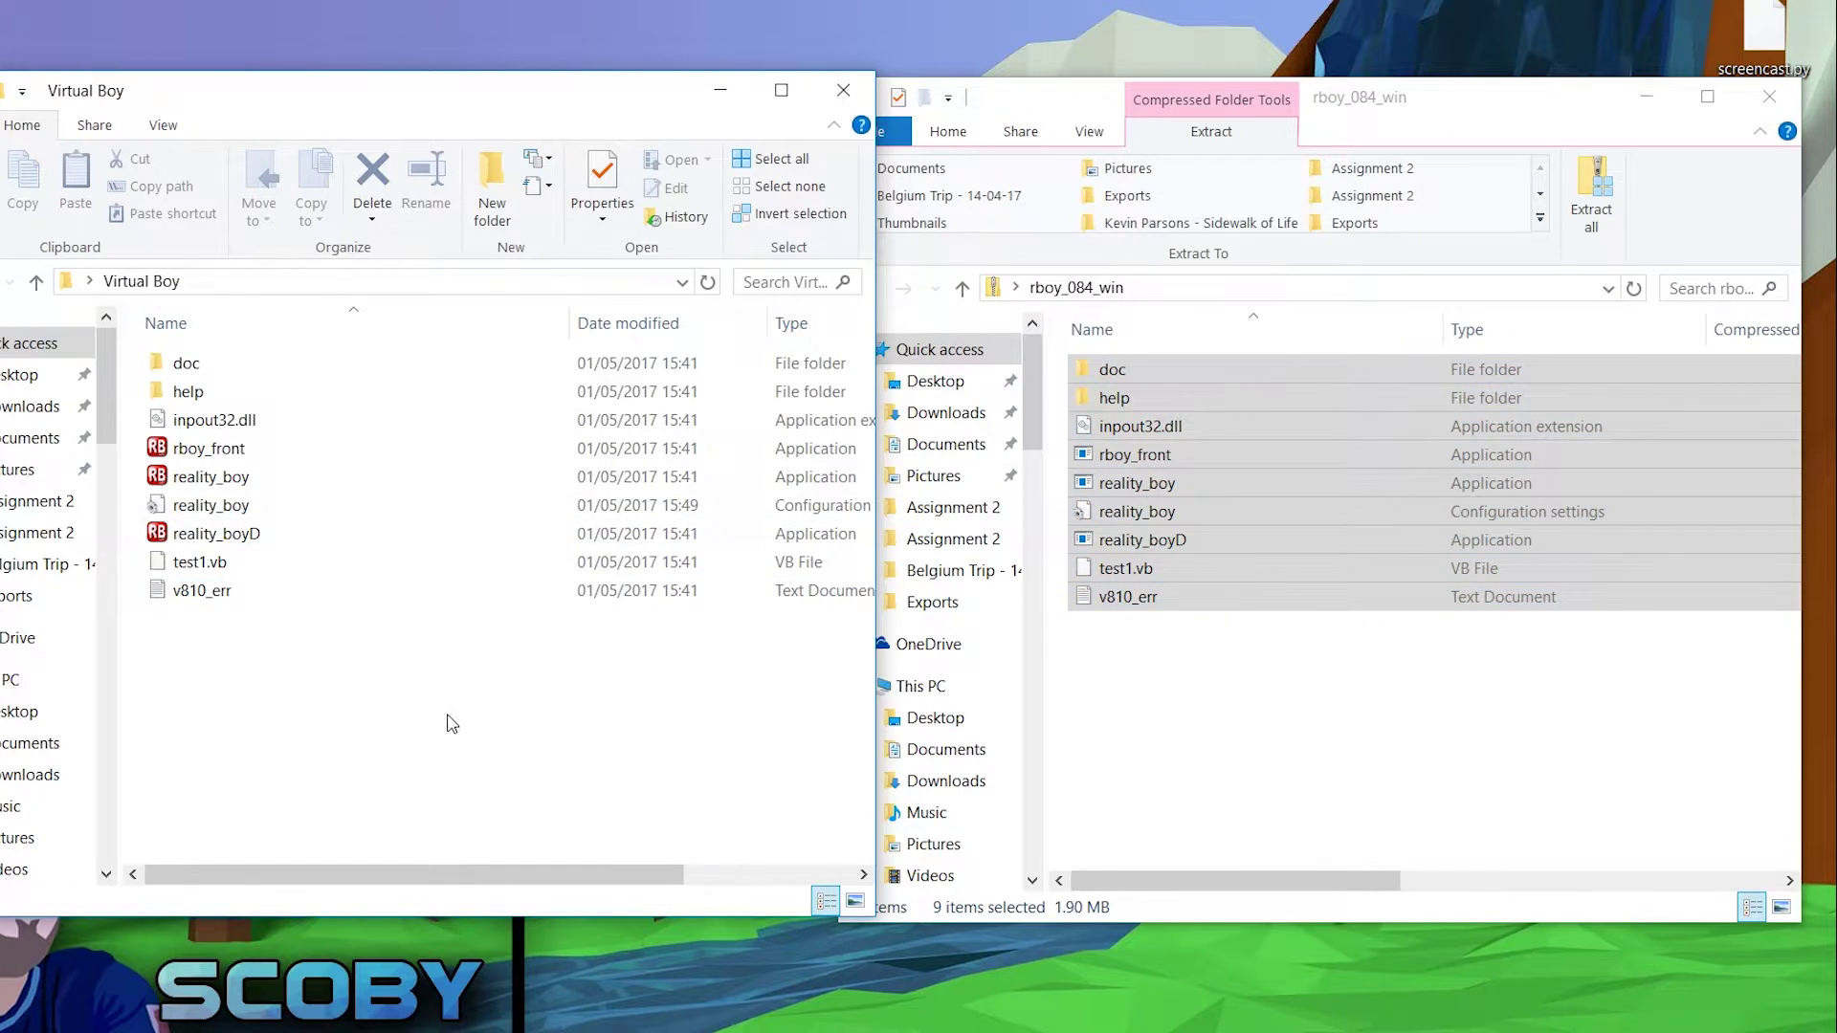
{"action": "left_click_drag", "start_coordinate": [450, 722], "coordinate": [251, 356]}
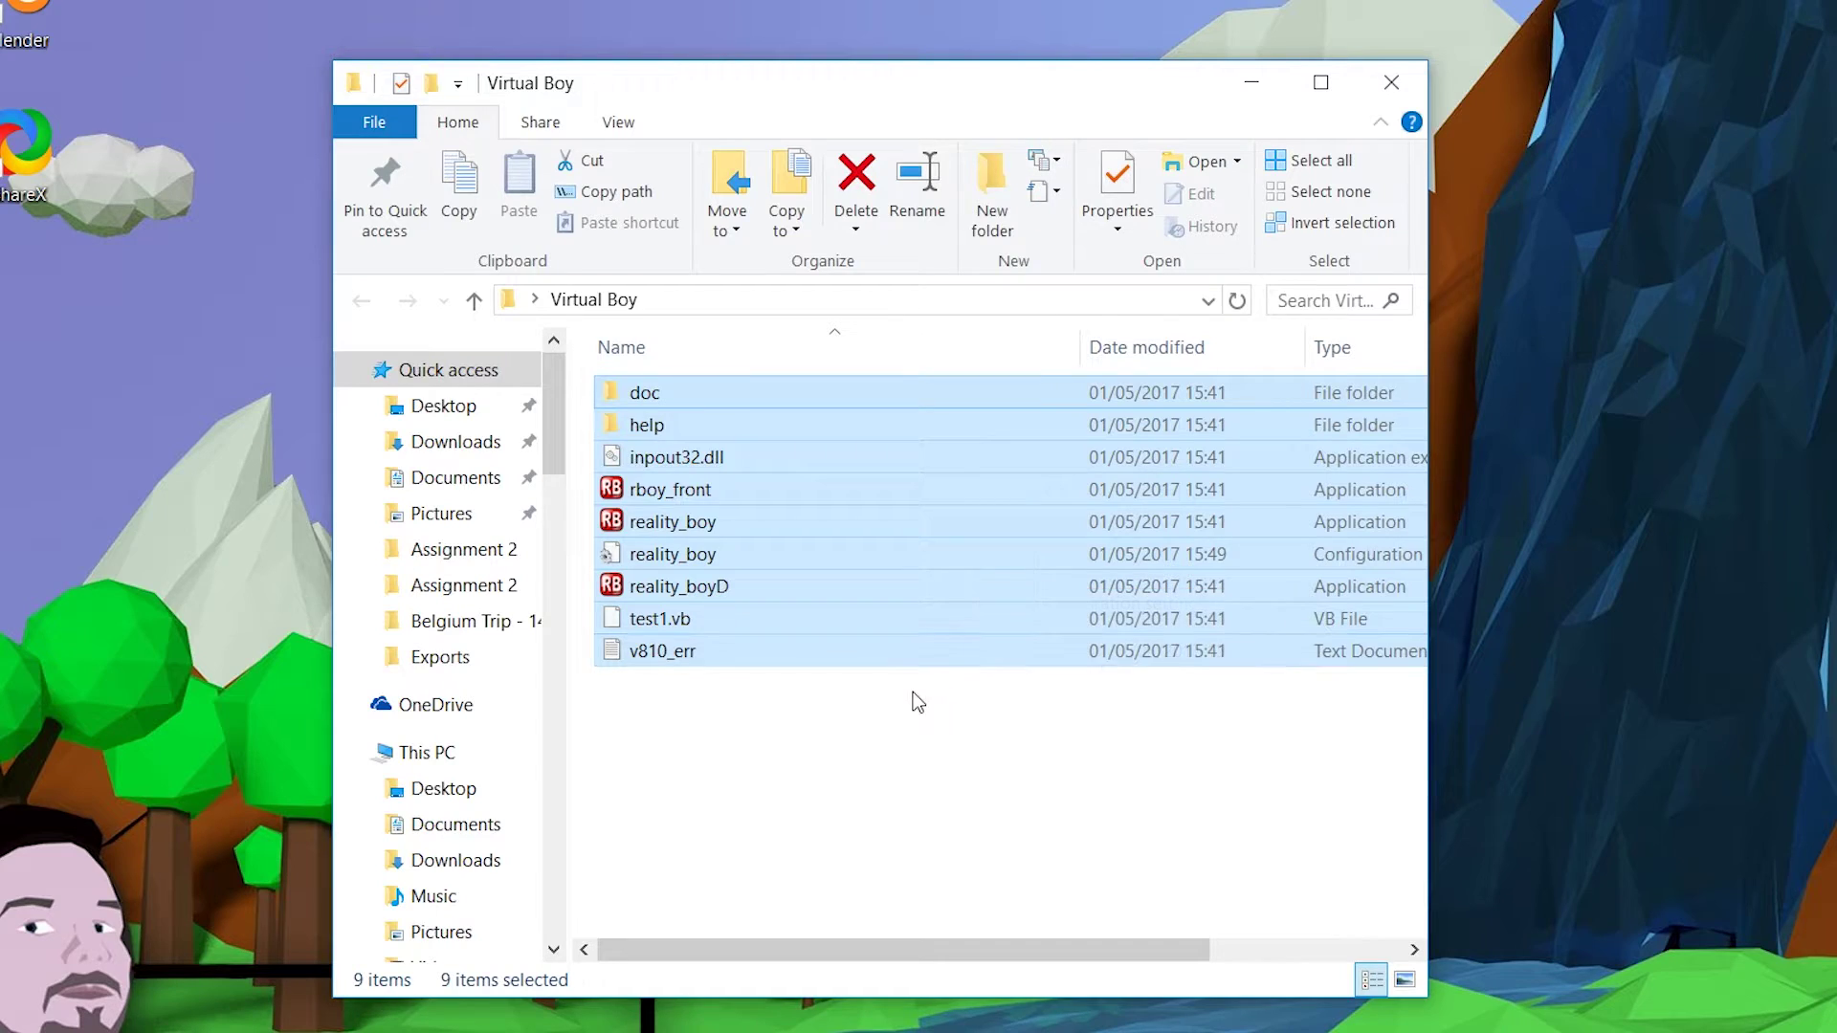
{"action": "left_click", "coordinate": [913, 696]}
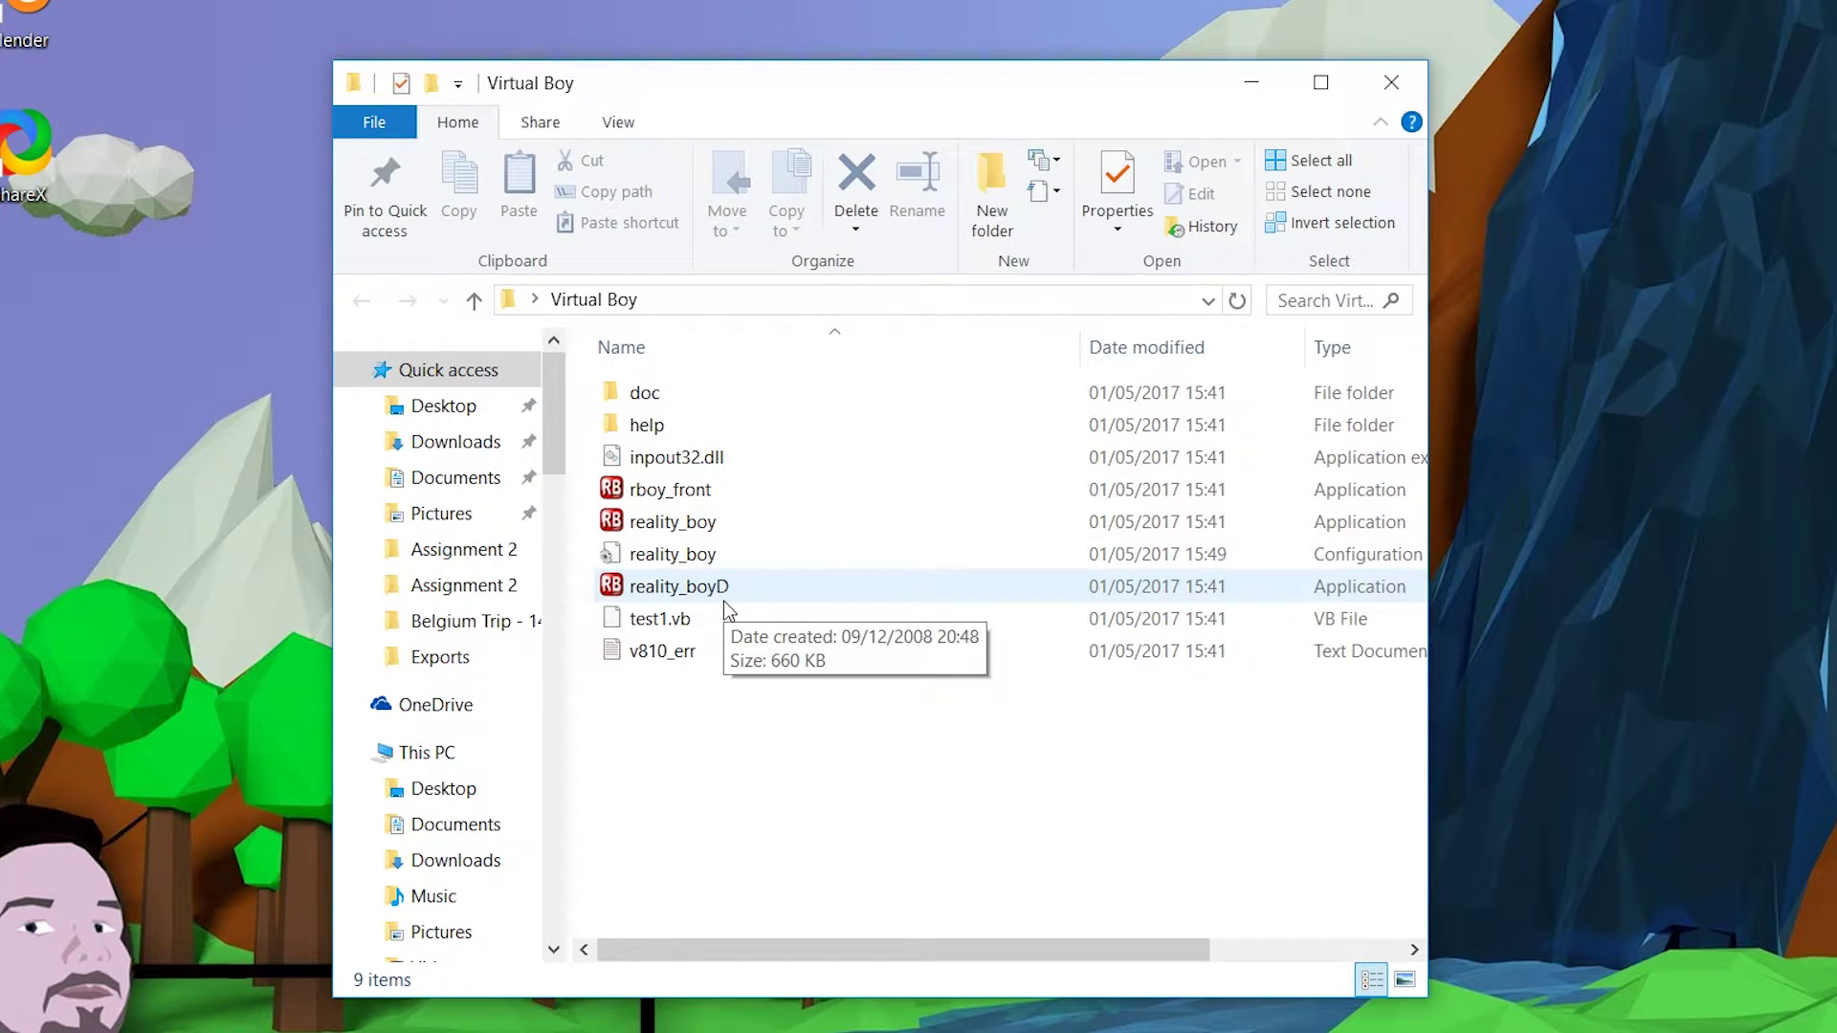
Try running the reality_boy and reality_boyD applications from the Virtual Boy folder, allowing each past its security warning
{"action": "double_click", "coordinate": [709, 529]}
{"action": "left_click", "coordinate": [1100, 617]}
{"action": "double_click", "coordinate": [779, 590]}
{"action": "left_click", "coordinate": [1079, 610]}
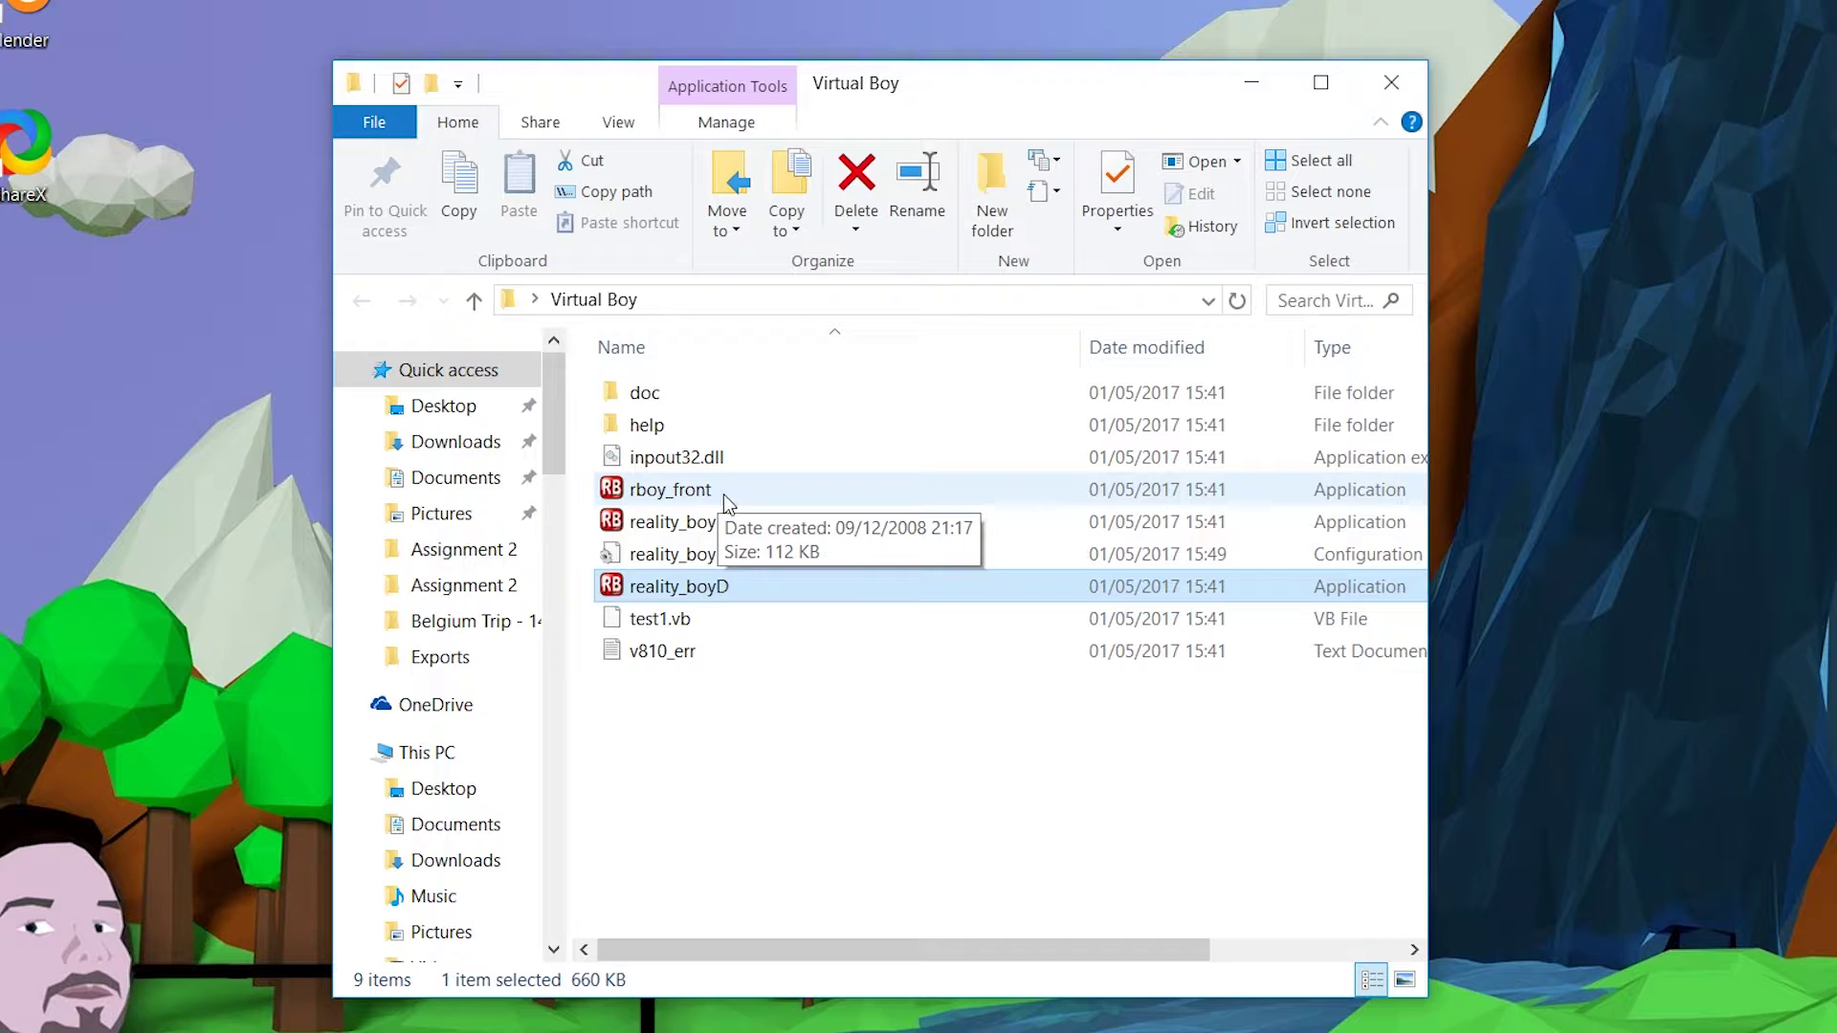
Run rboy_front past the security warning and place the Reality Boy Frontend window over the folder
{"action": "double_click", "coordinate": [727, 492]}
{"action": "left_click", "coordinate": [1079, 613]}
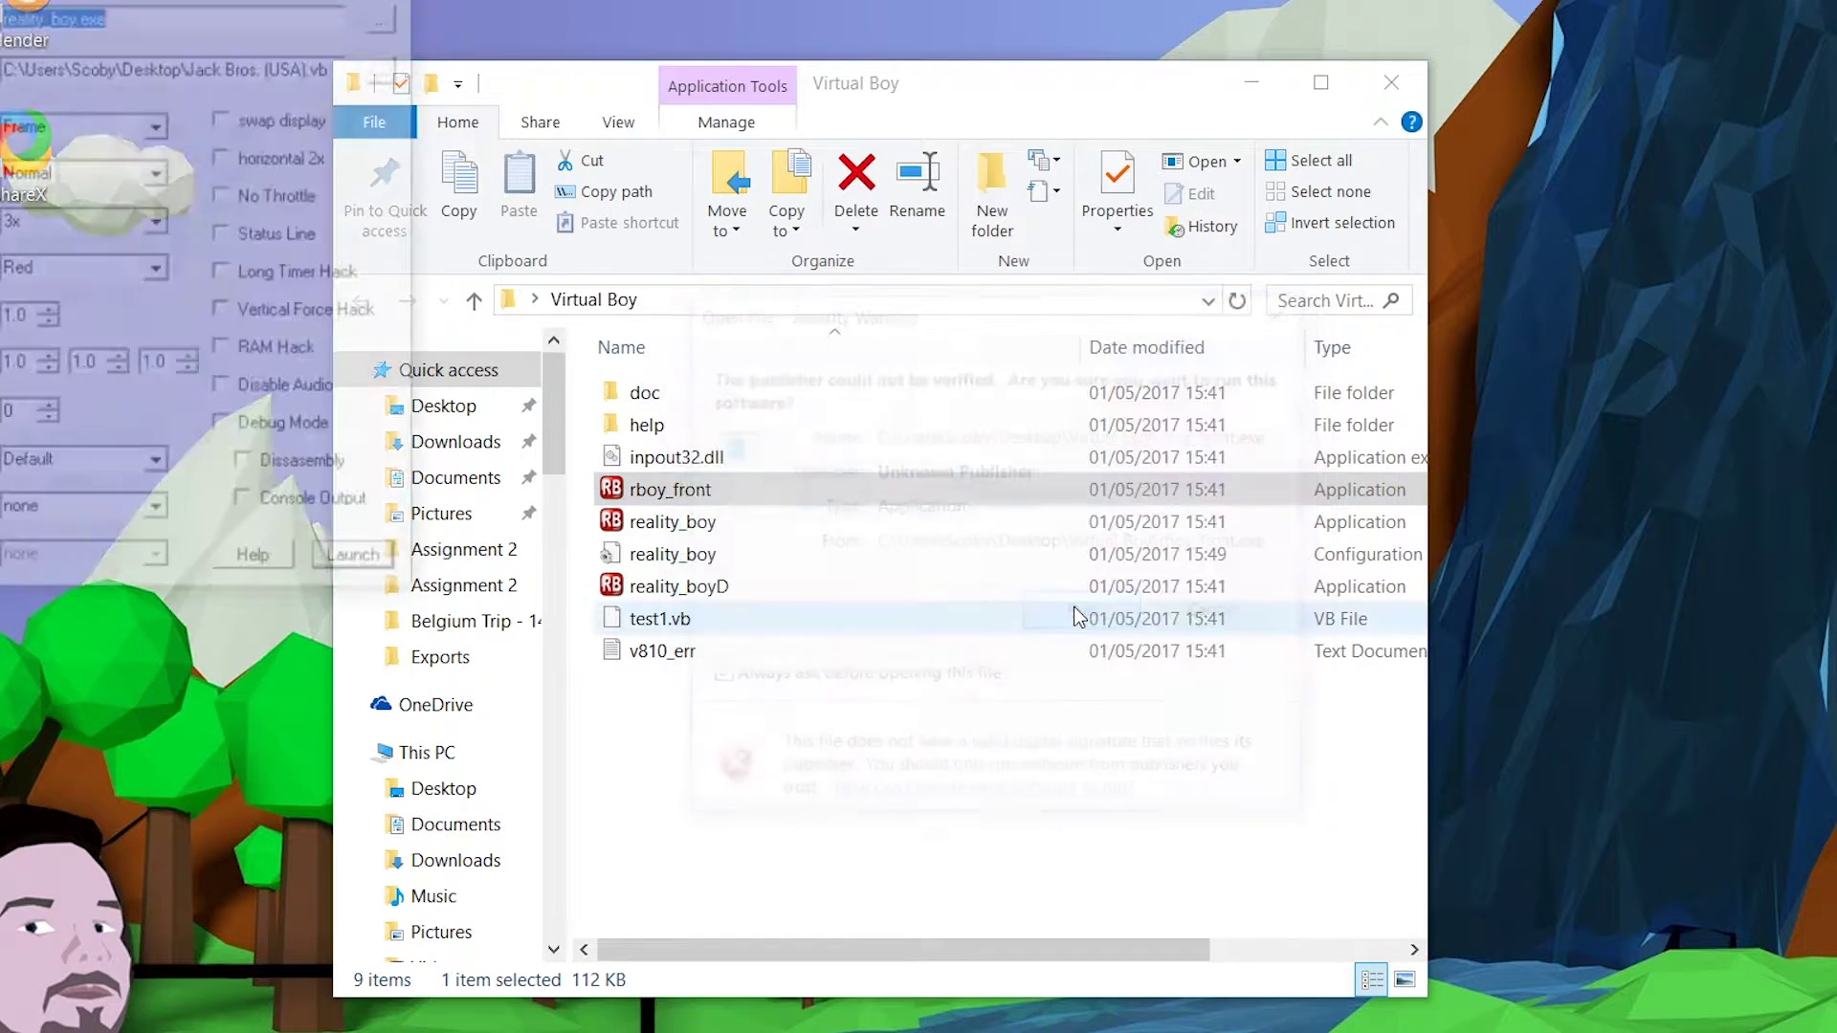
{"action": "left_click_drag", "start_coordinate": [934, 158], "coordinate": [971, 178]}
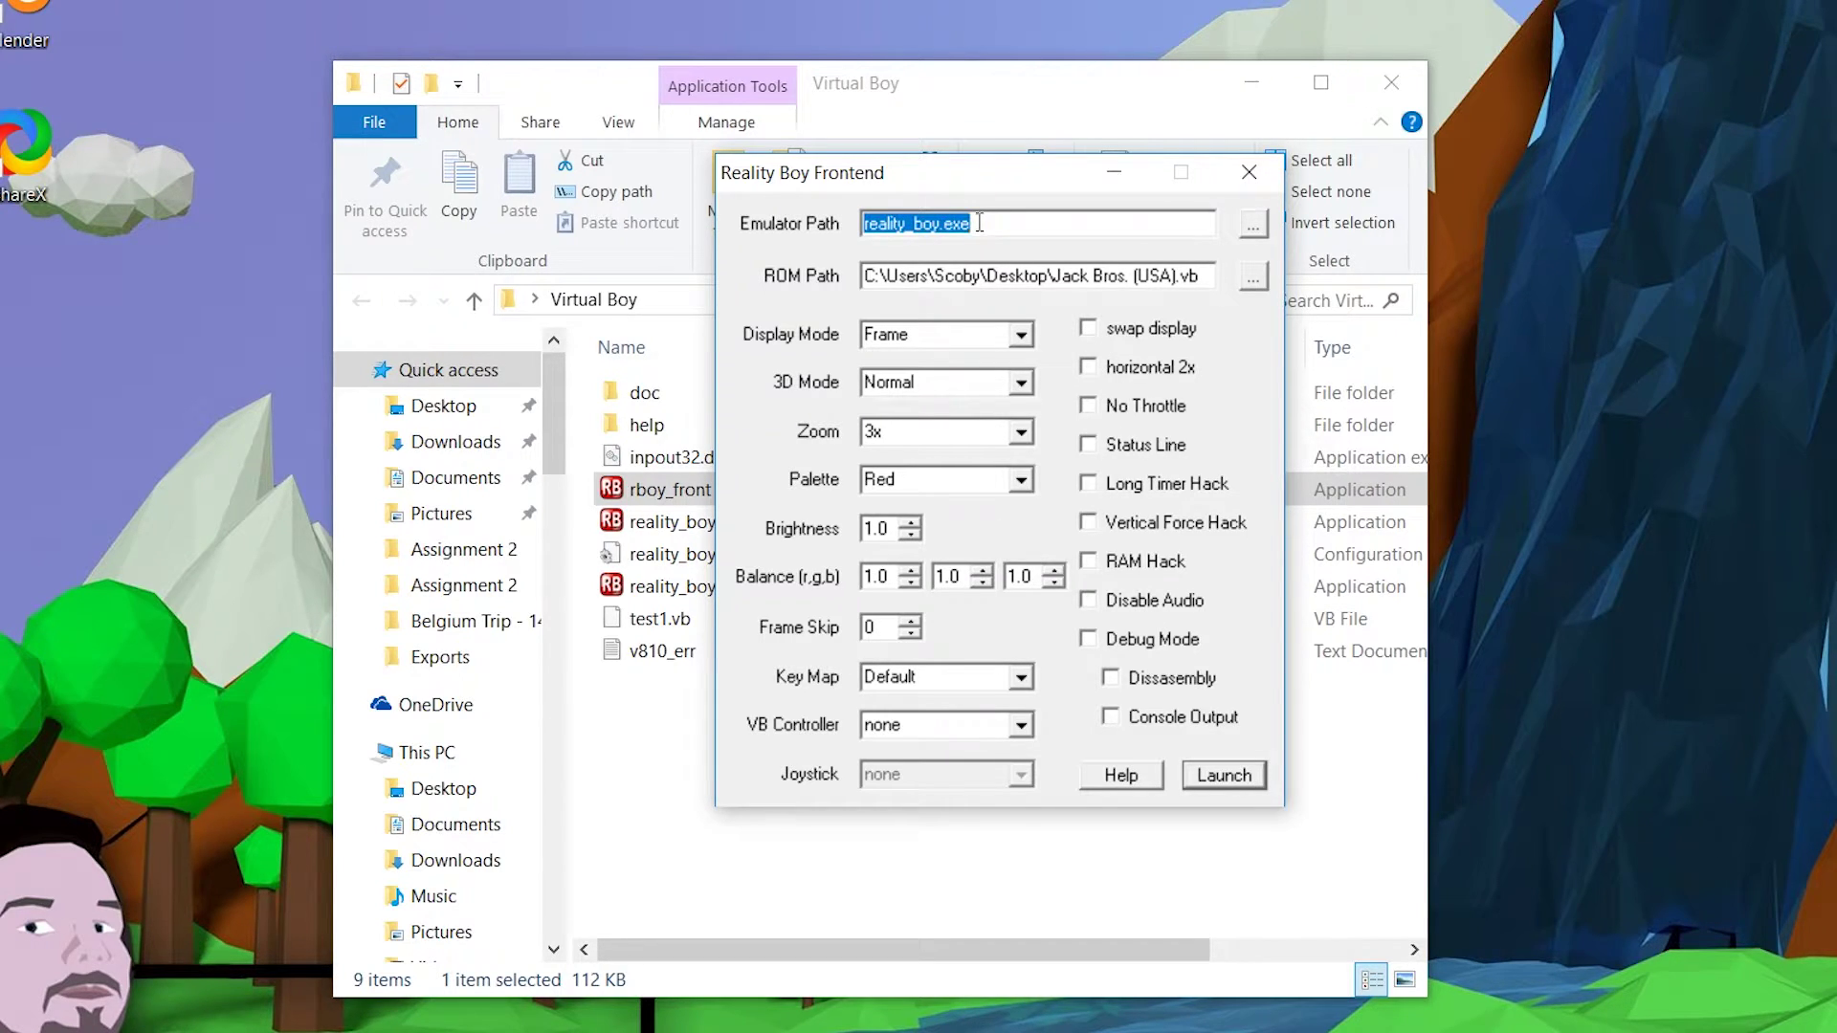
Review the emulator and ROM path fields and the Jack Bros. (USA) archive and .vb file on the desktop
{"action": "left_click_drag", "start_coordinate": [979, 222], "coordinate": [857, 222]}
{"action": "left_click", "coordinate": [956, 275]}
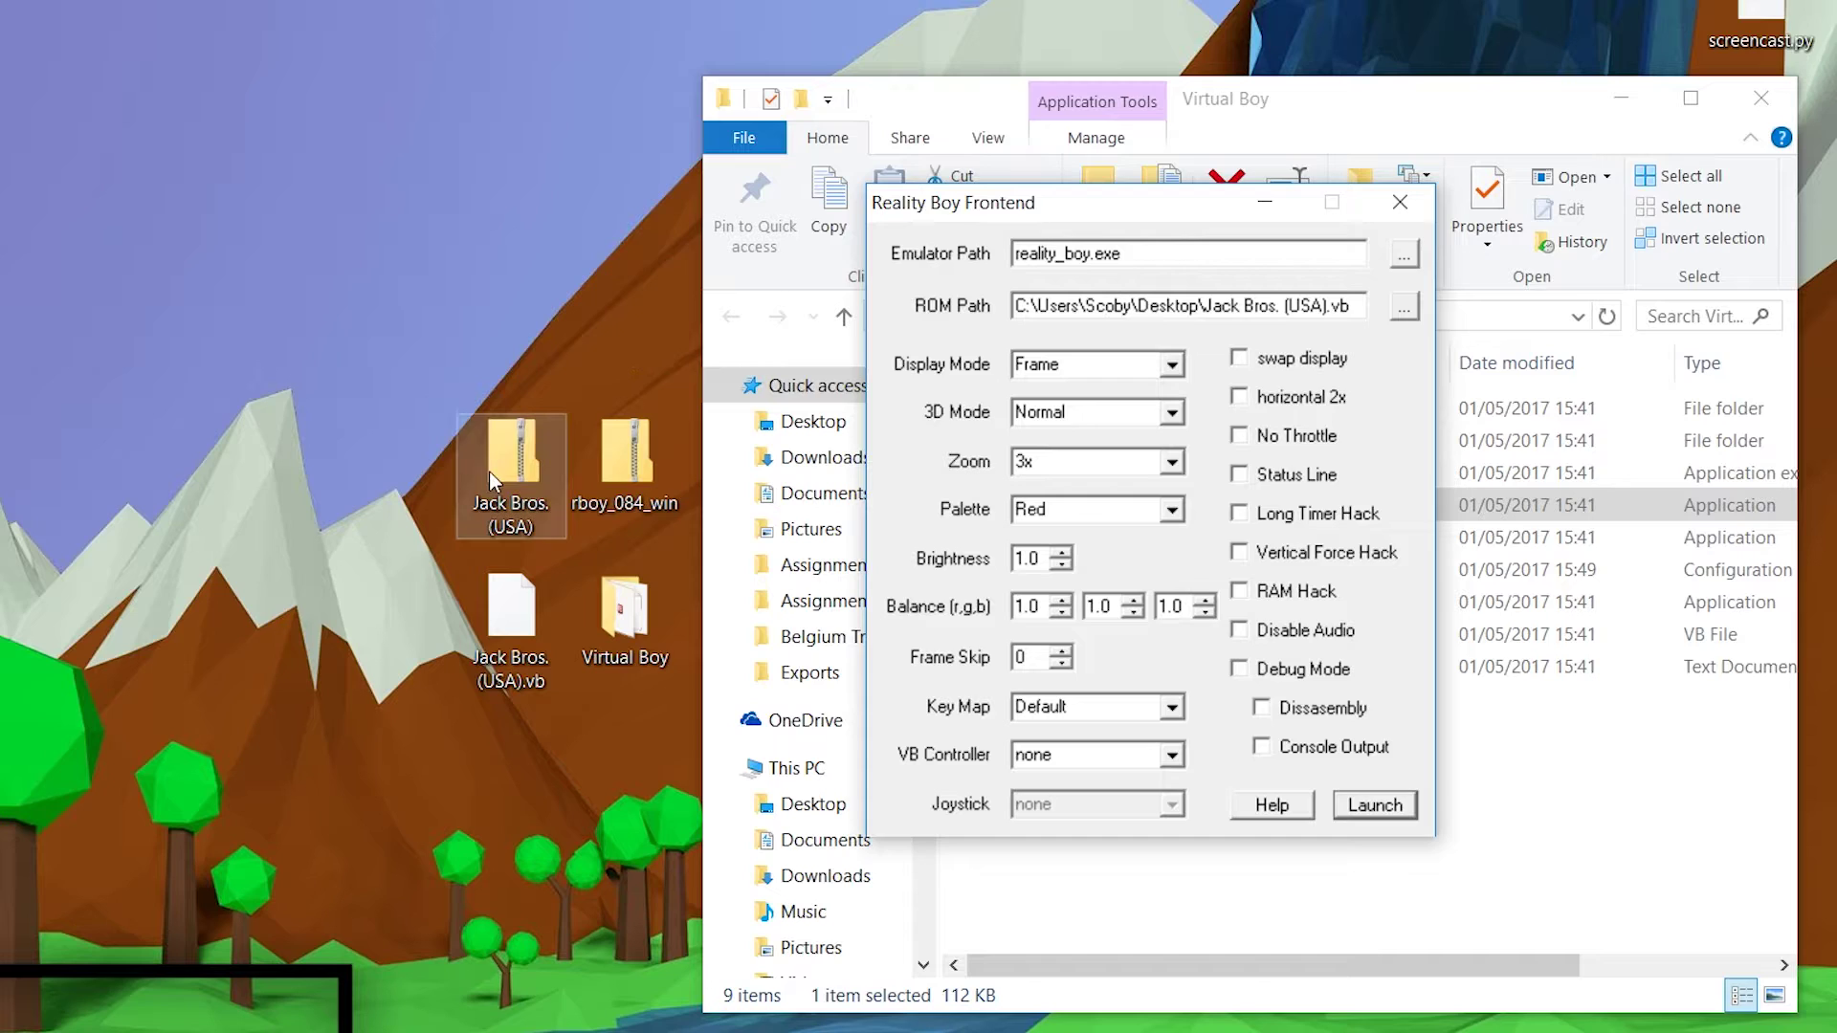
{"action": "left_click", "coordinate": [490, 470]}
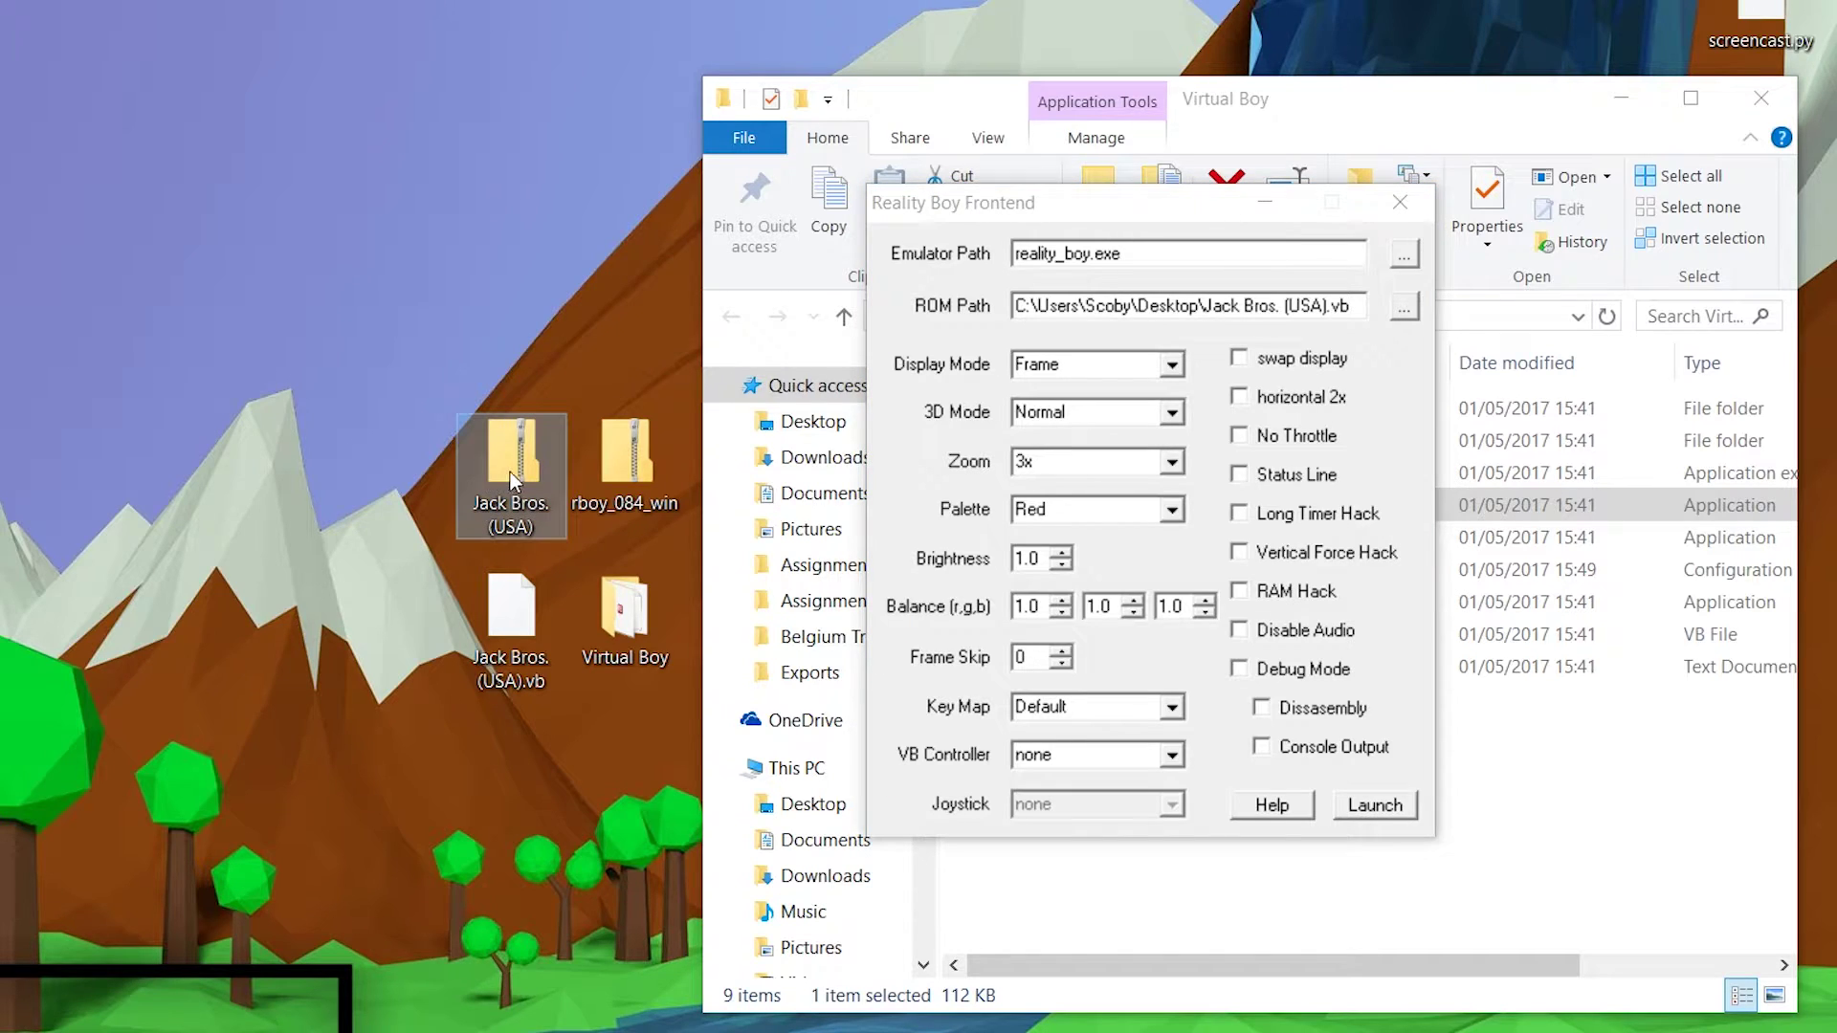
{"action": "left_click", "coordinate": [526, 627]}
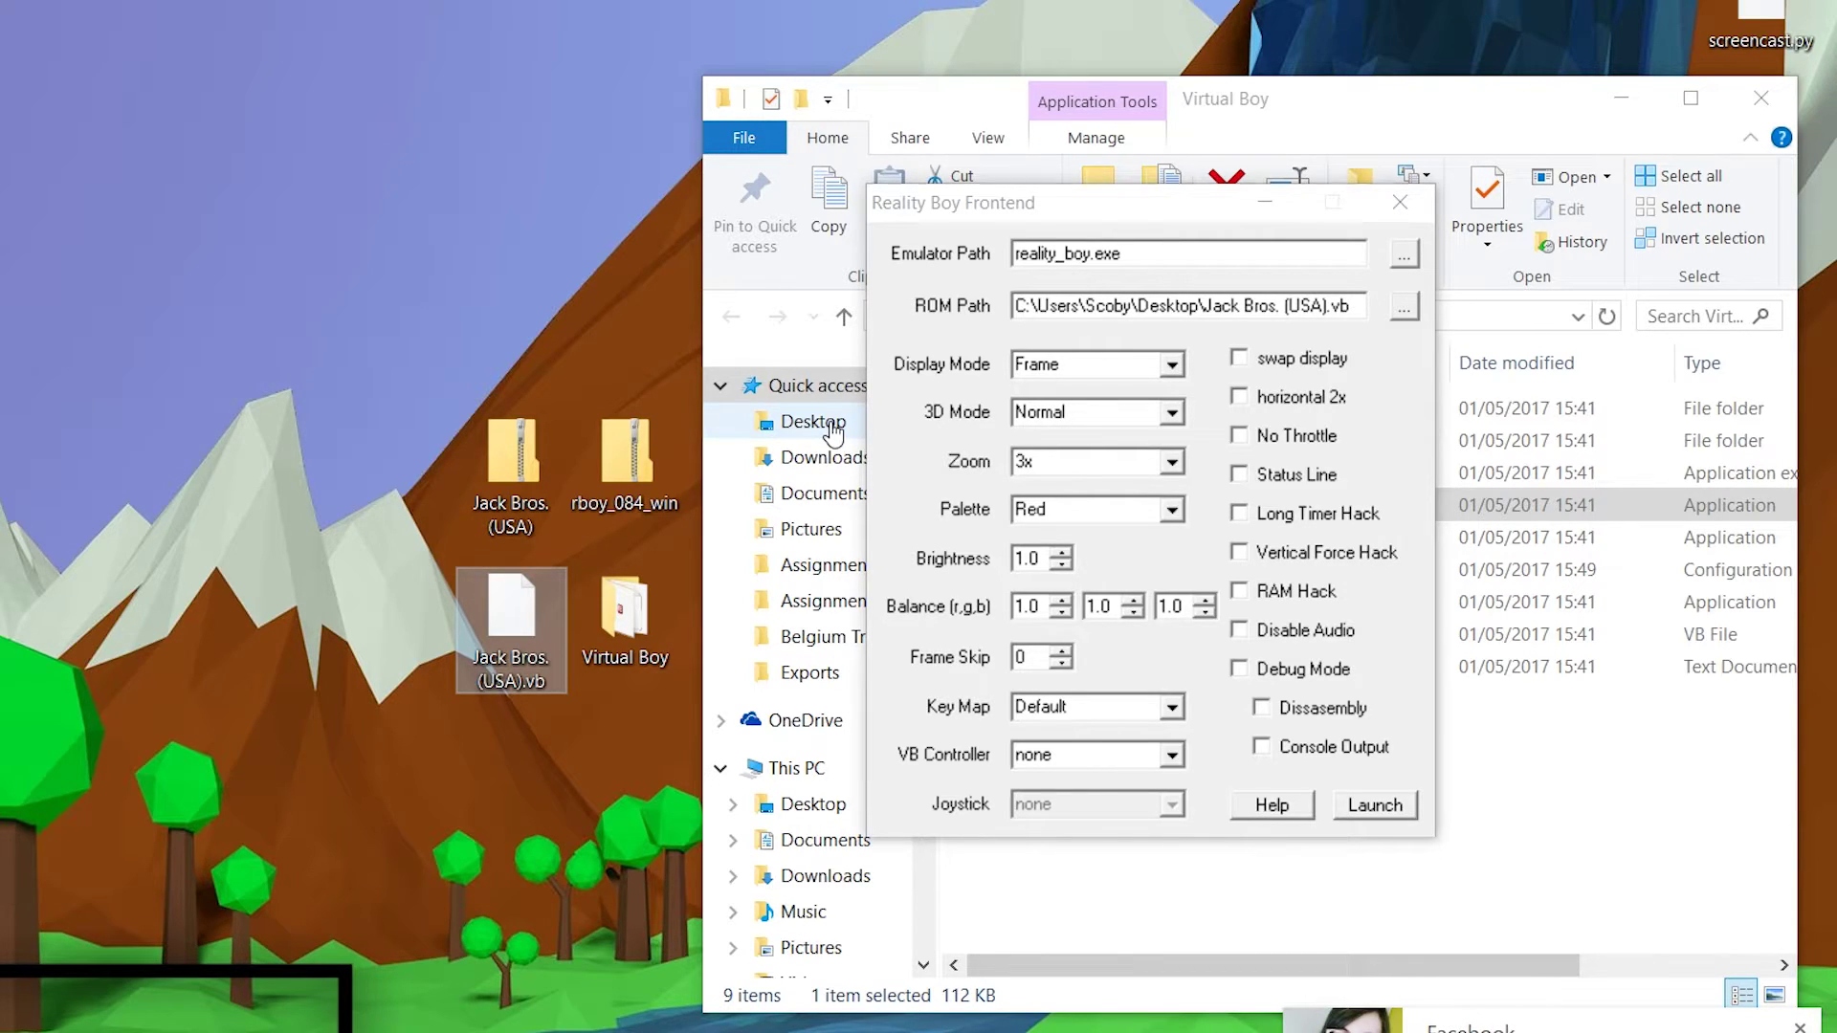
Set the frontend's ROM path to the Jack Bros. (USA).vb file on the desktop
{"action": "left_click", "coordinate": [1065, 196]}
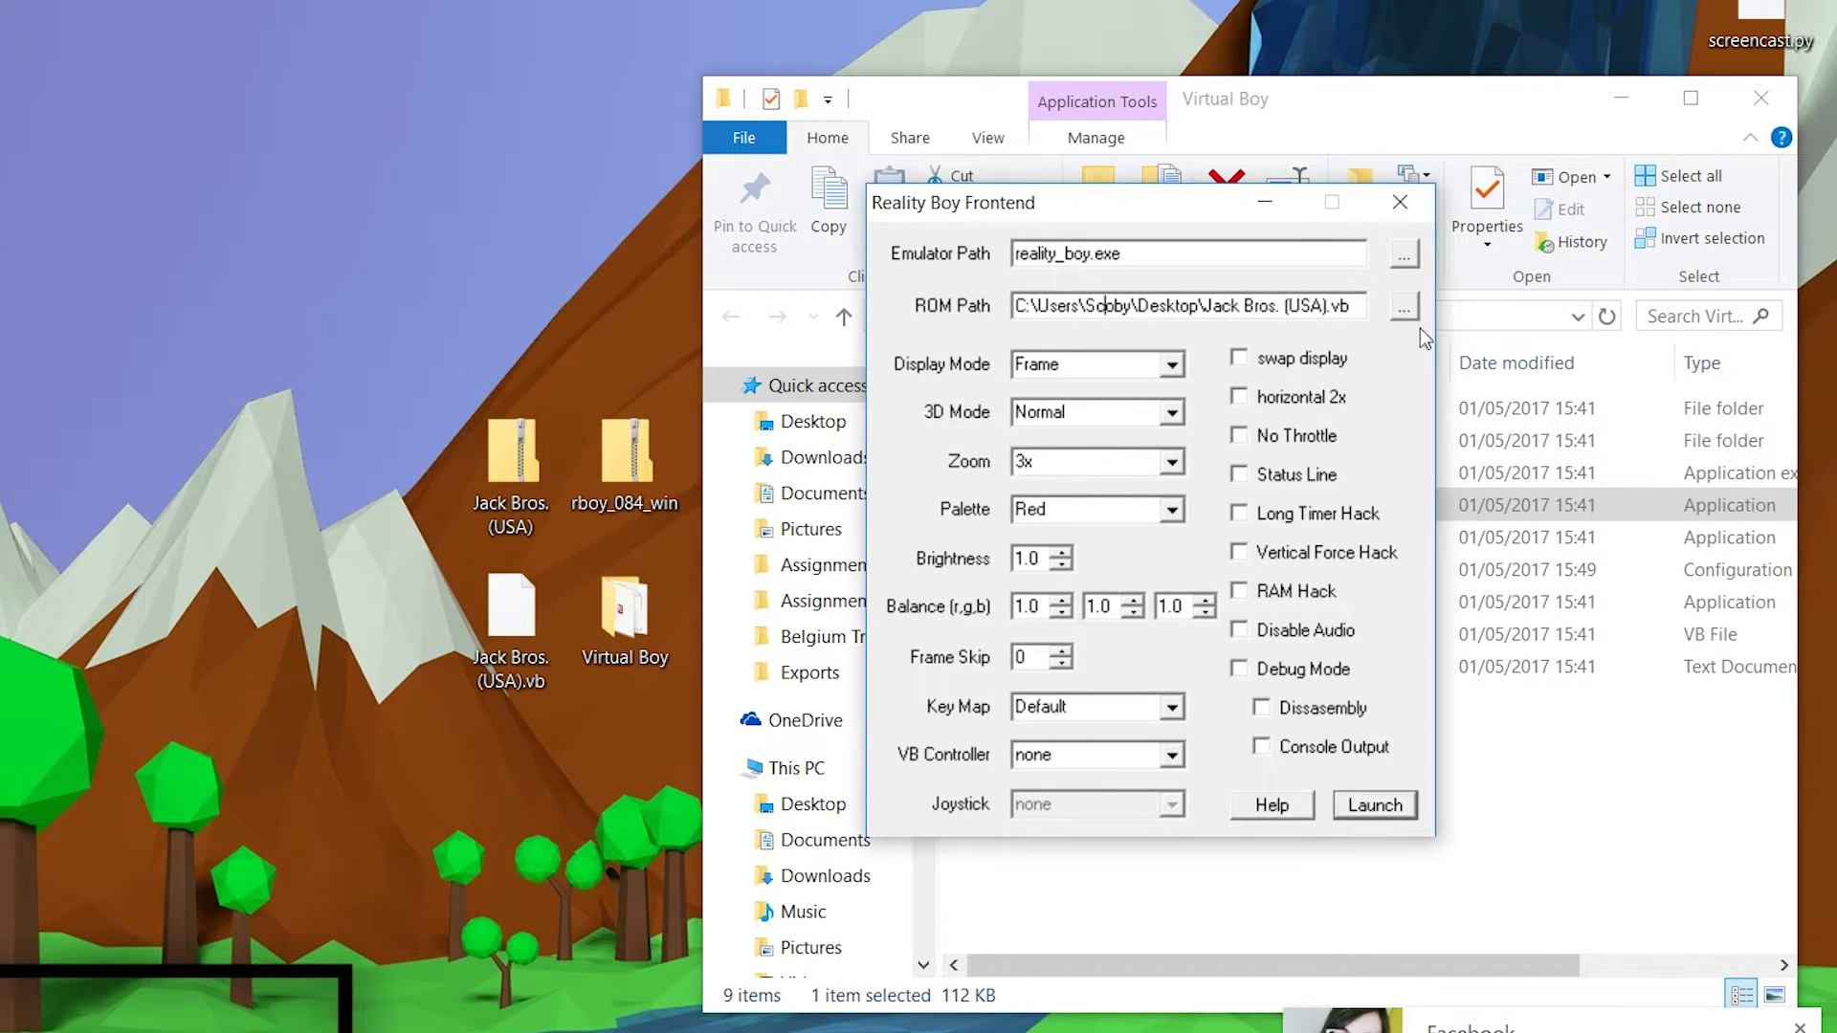
{"action": "left_click", "coordinate": [1404, 308]}
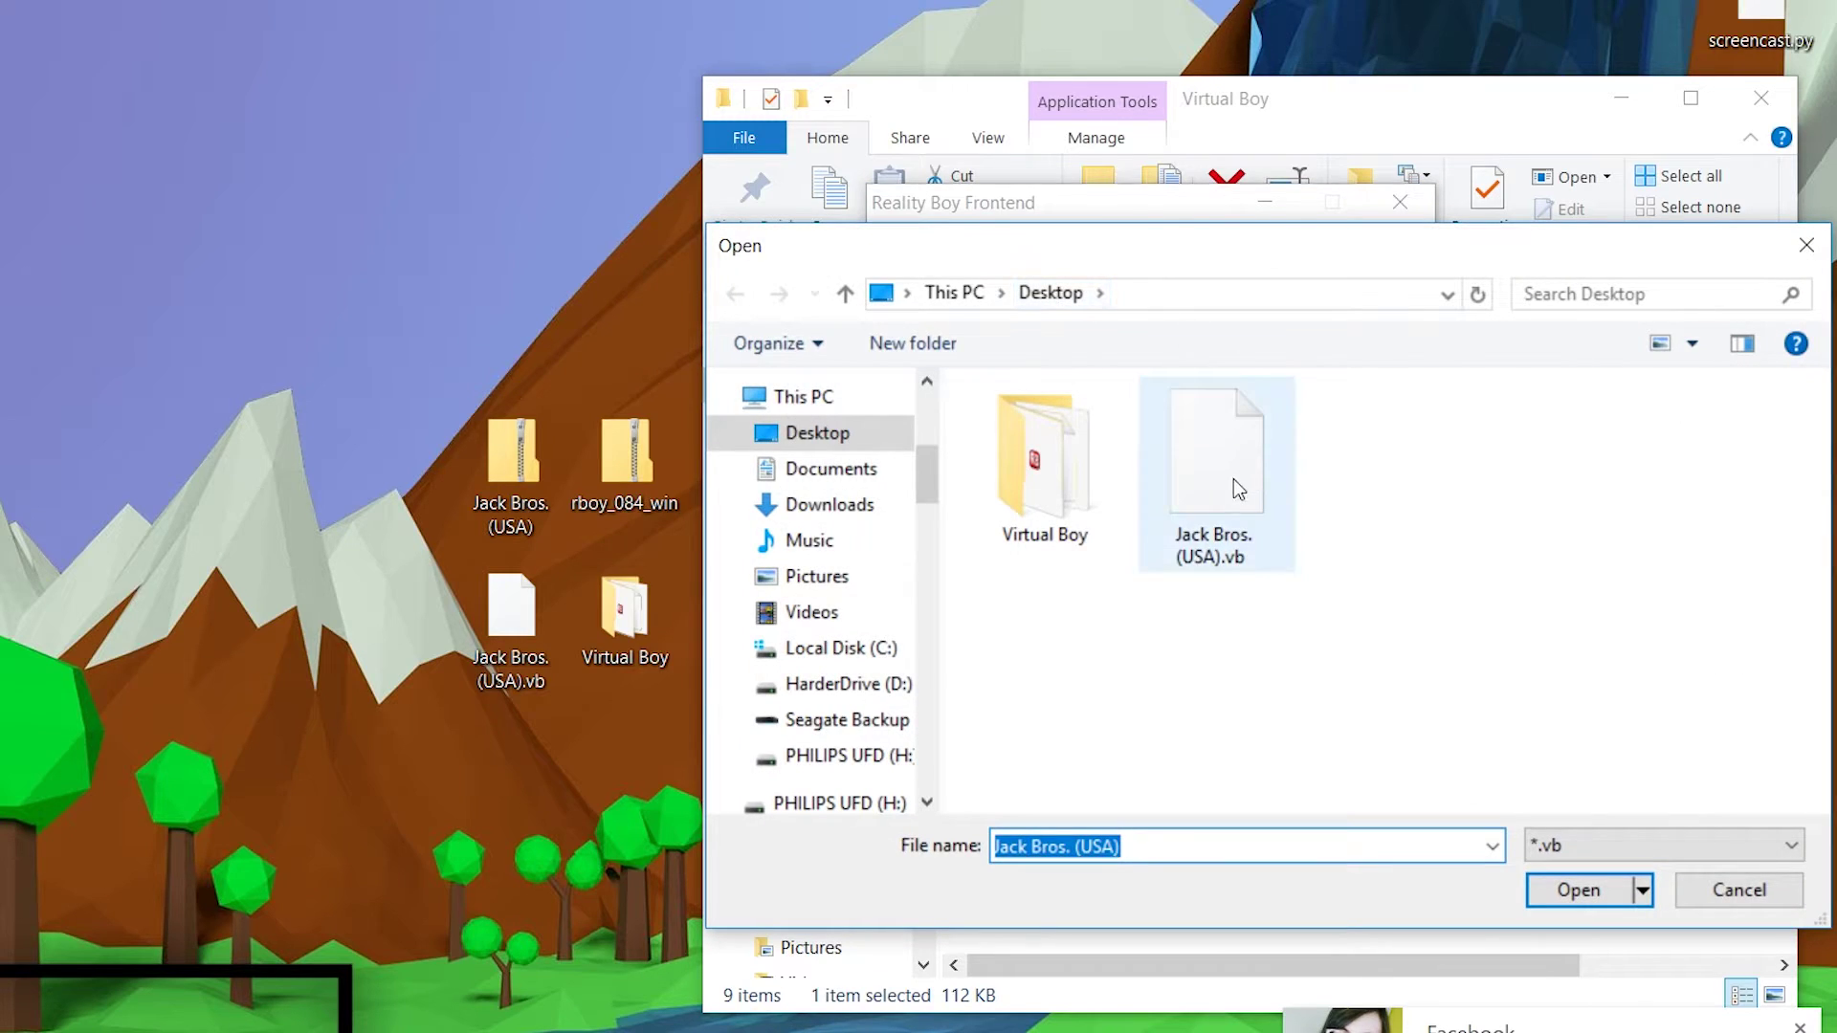
{"action": "left_click", "coordinate": [1261, 502]}
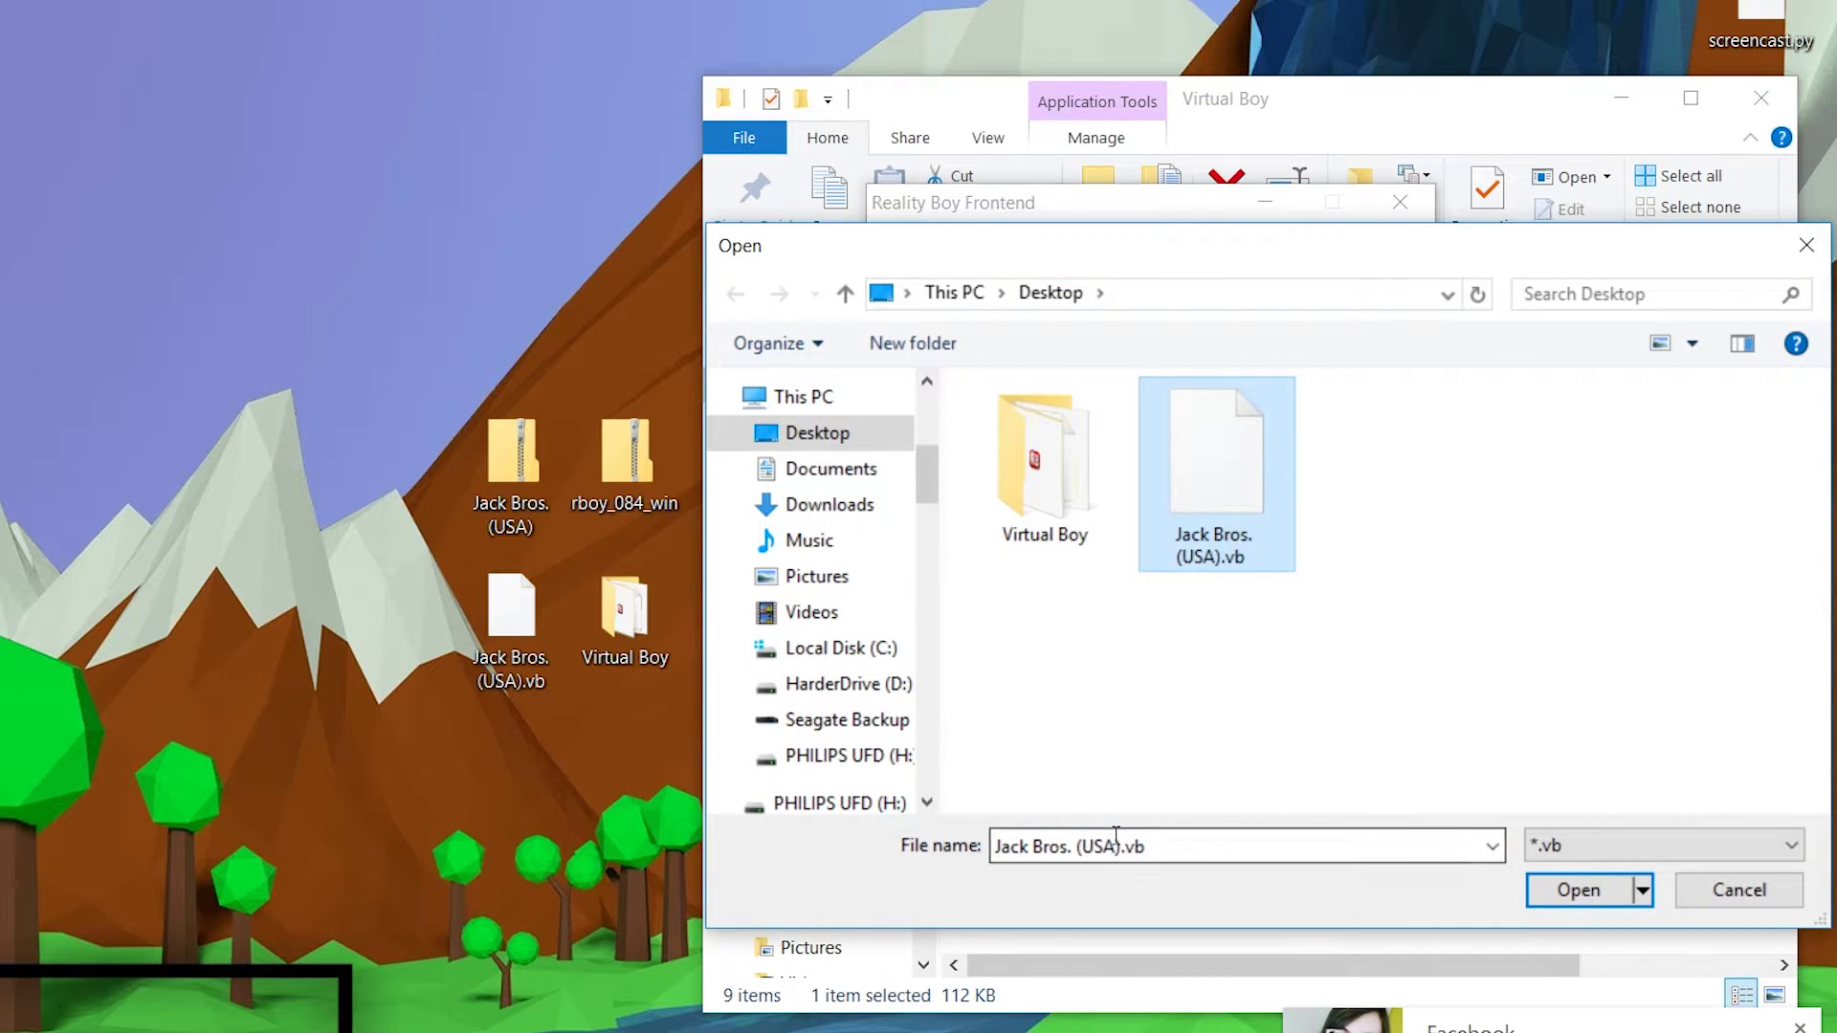
{"action": "left_click", "coordinate": [1589, 895]}
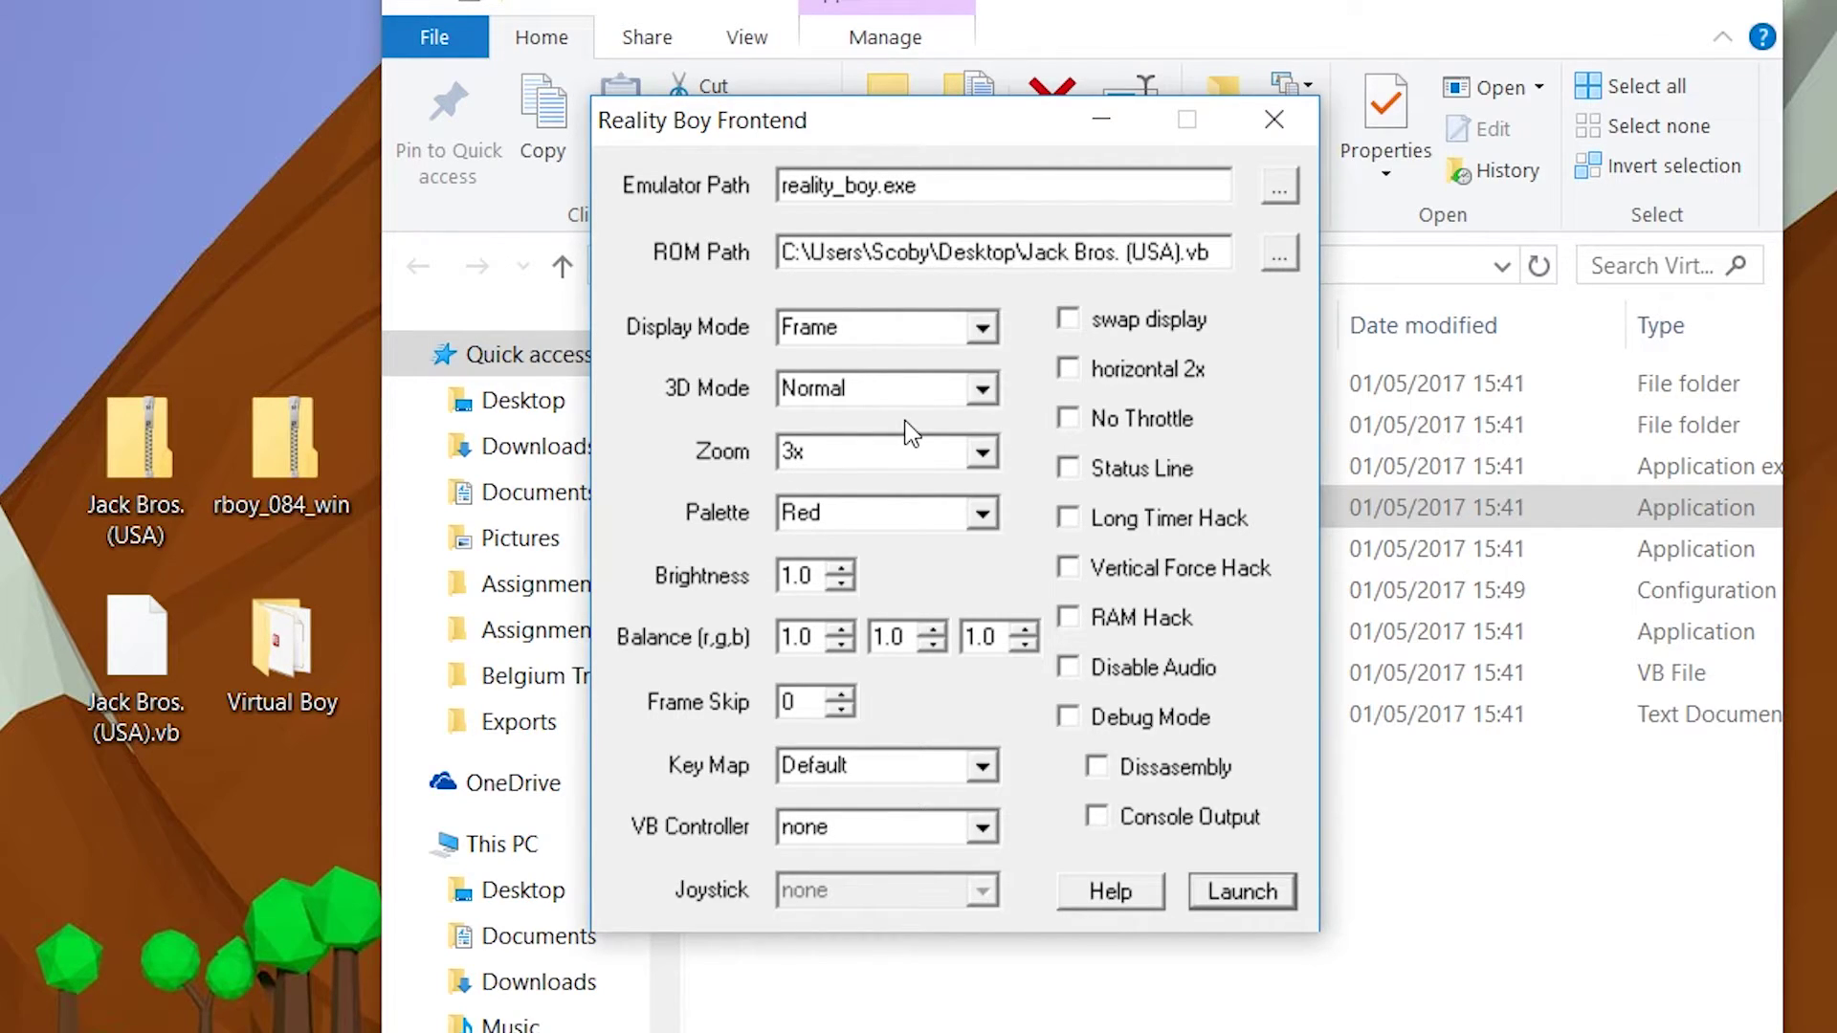
Set the frontend's display options to Frame display mode, 3x zoom and Red palette
{"action": "left_click", "coordinate": [983, 327]}
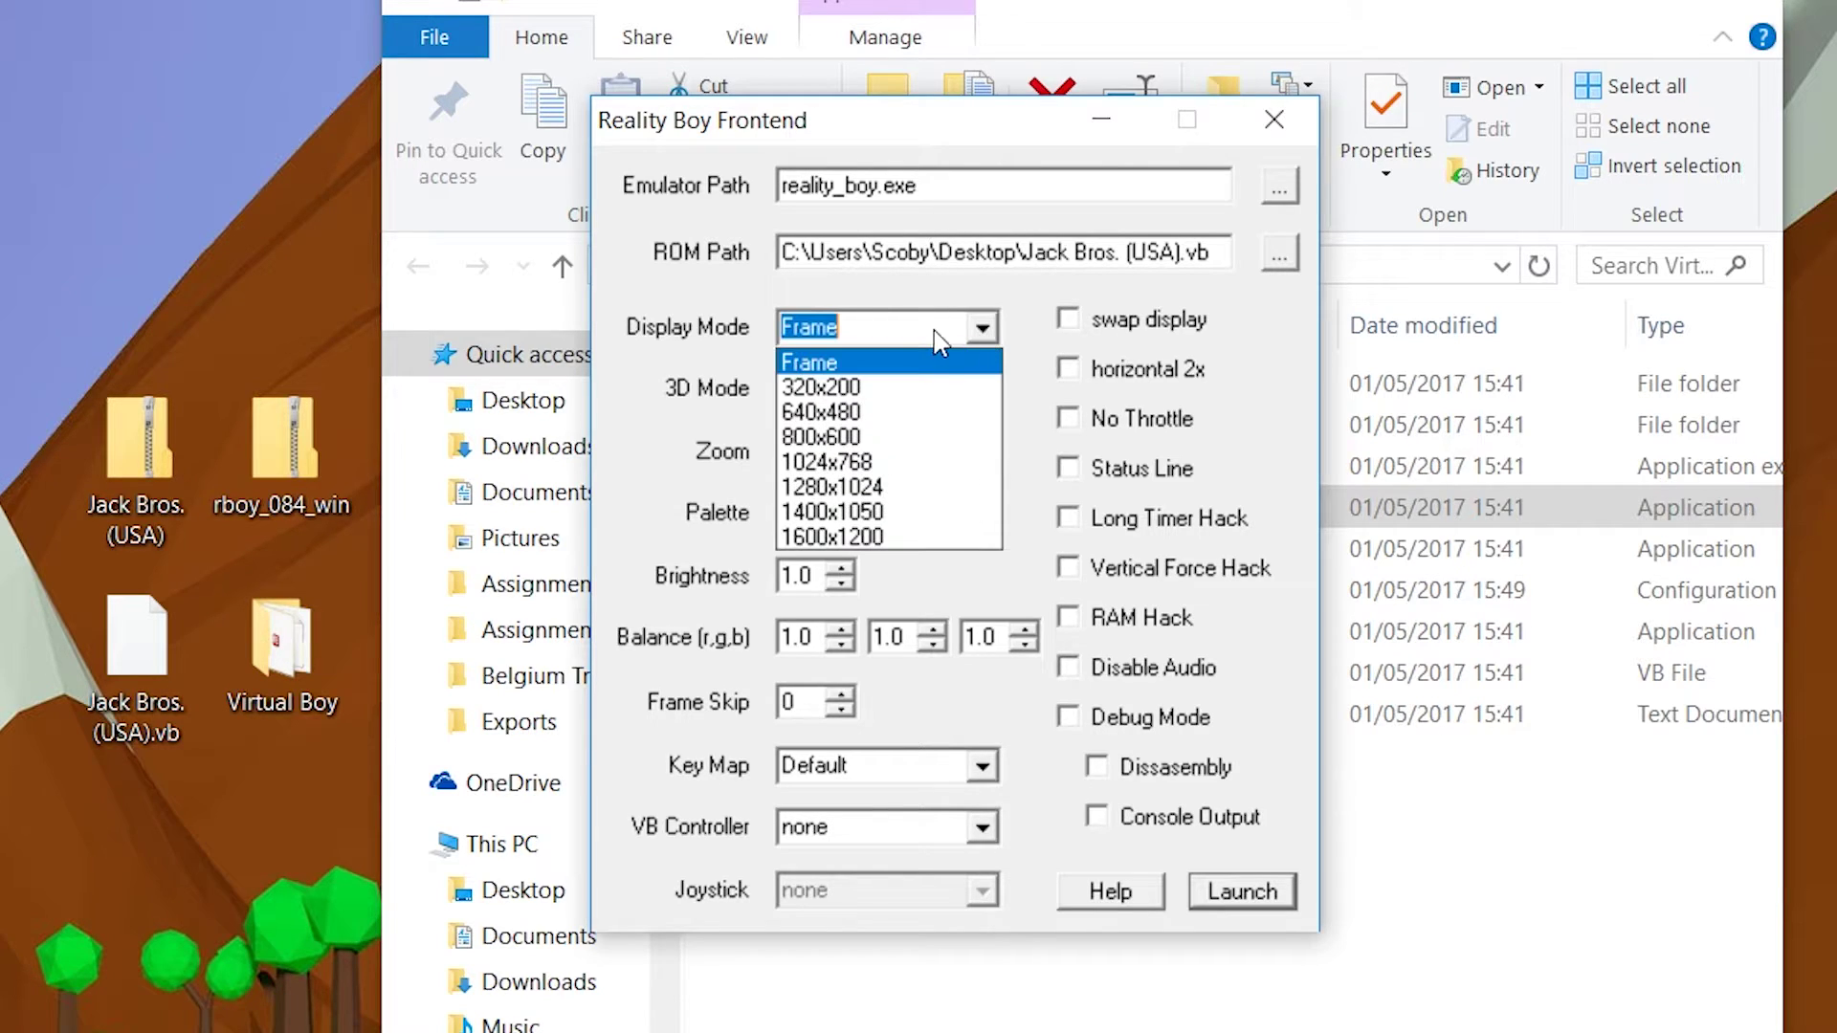
{"action": "left_click", "coordinate": [873, 368]}
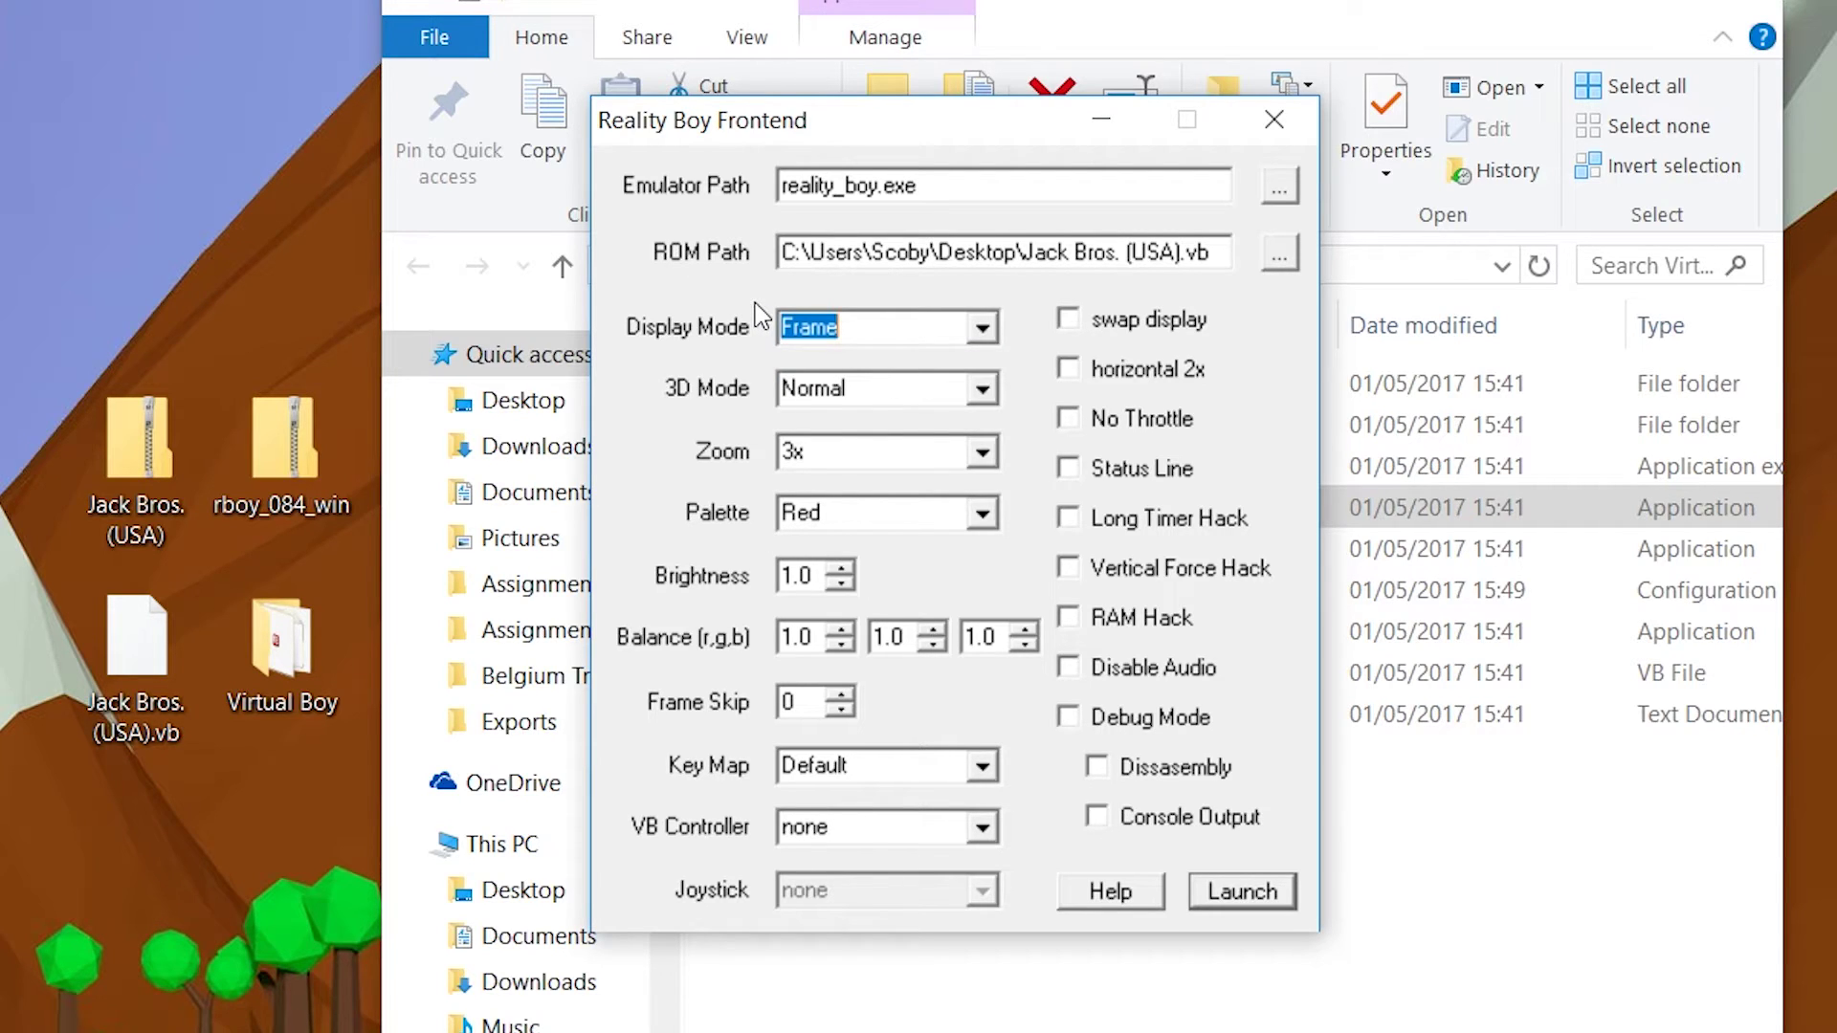
{"action": "left_click", "coordinate": [986, 453]}
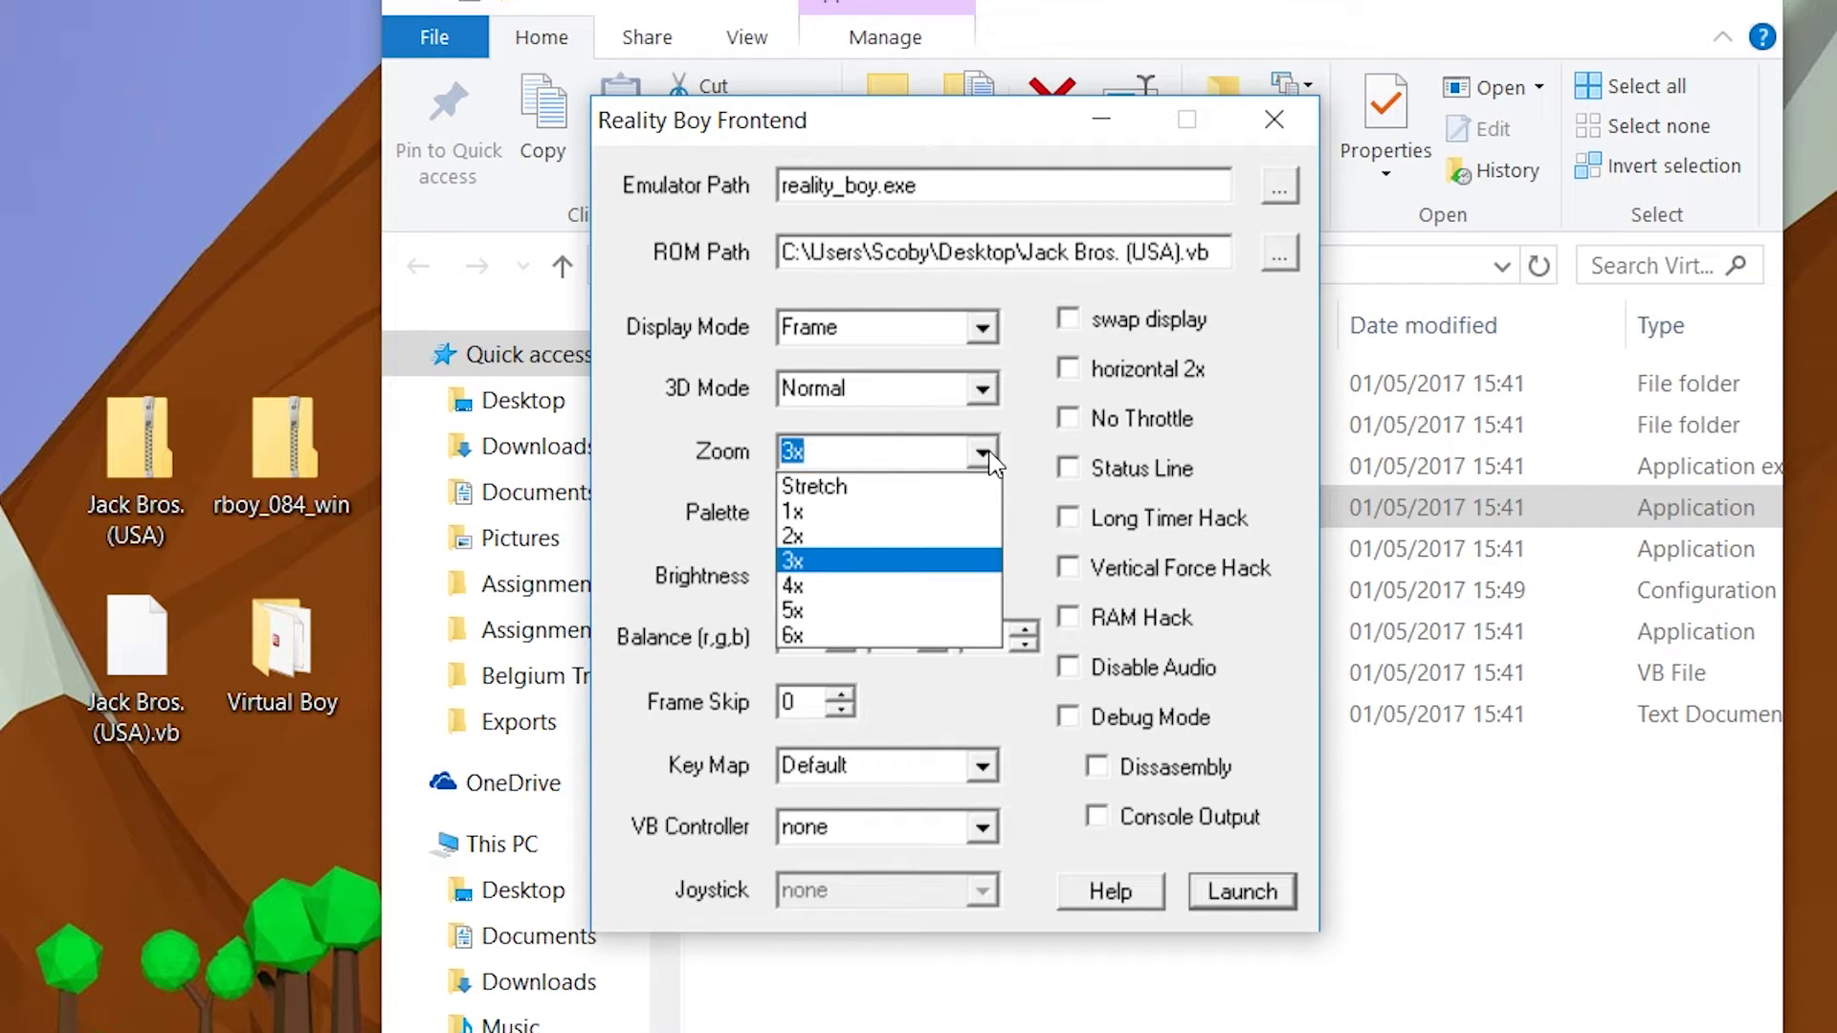
{"action": "left_click", "coordinate": [988, 451]}
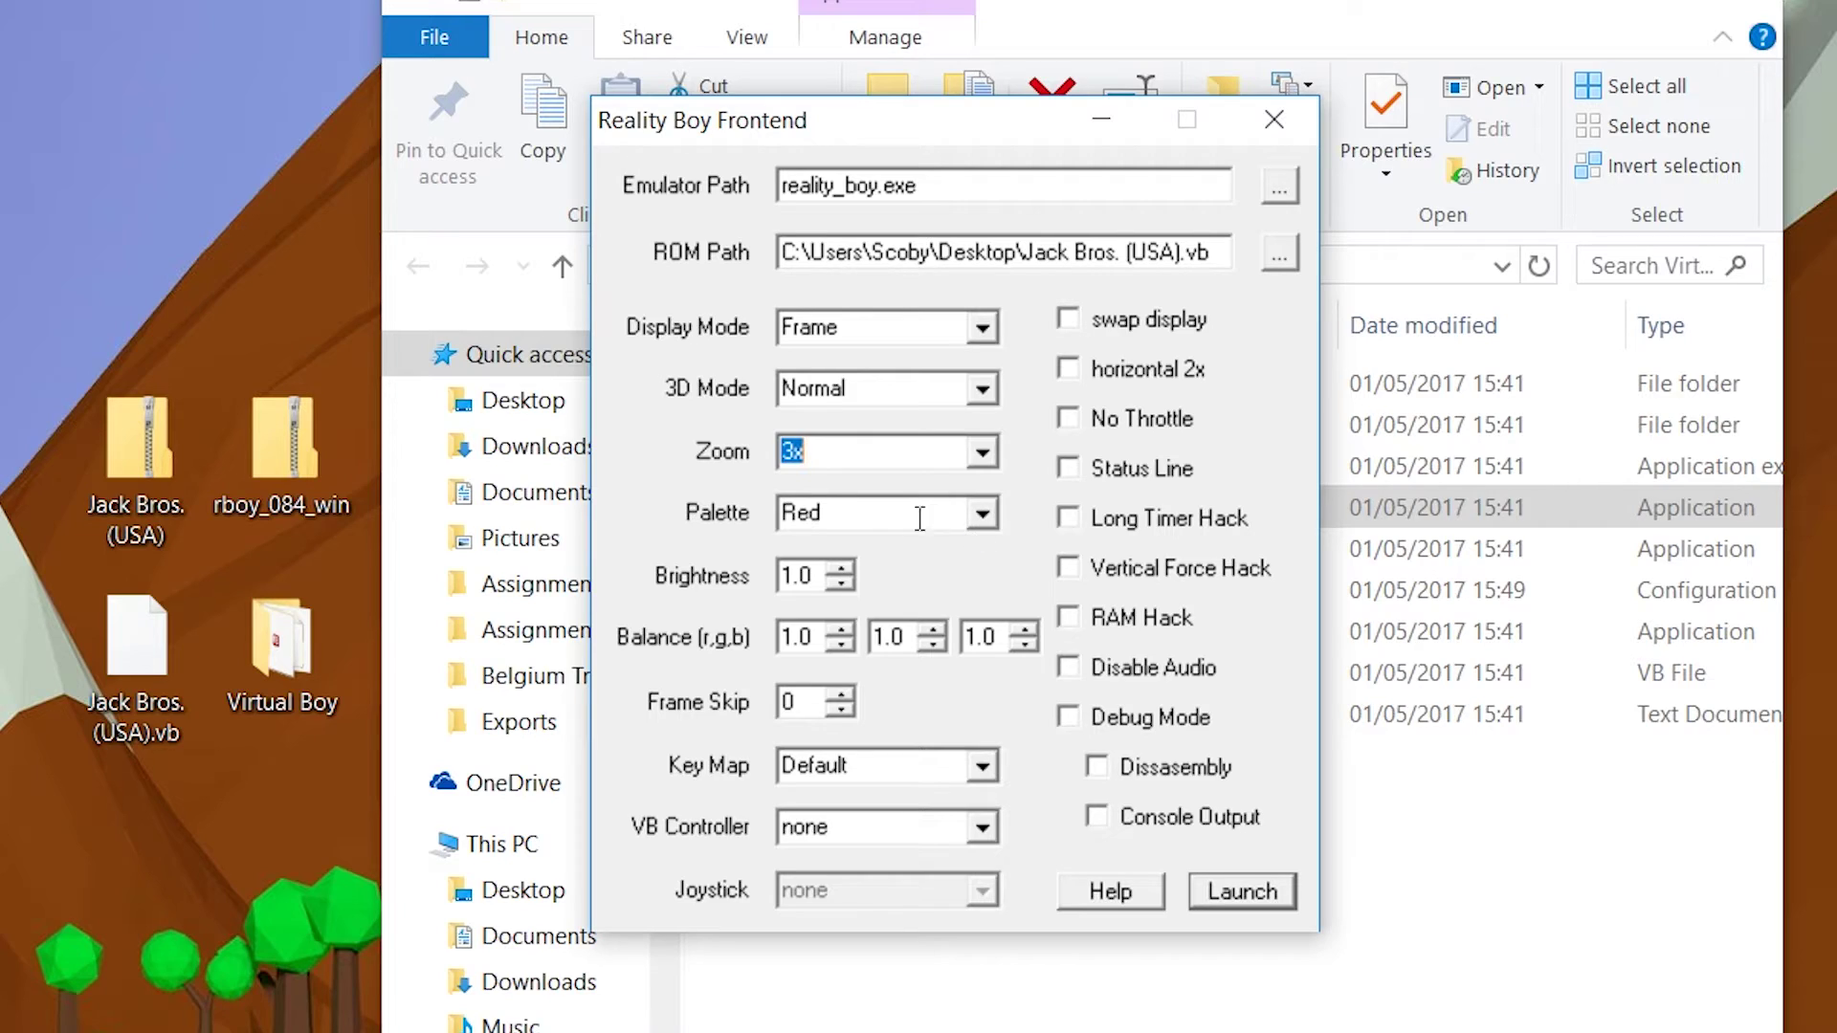
{"action": "left_click", "coordinate": [980, 516]}
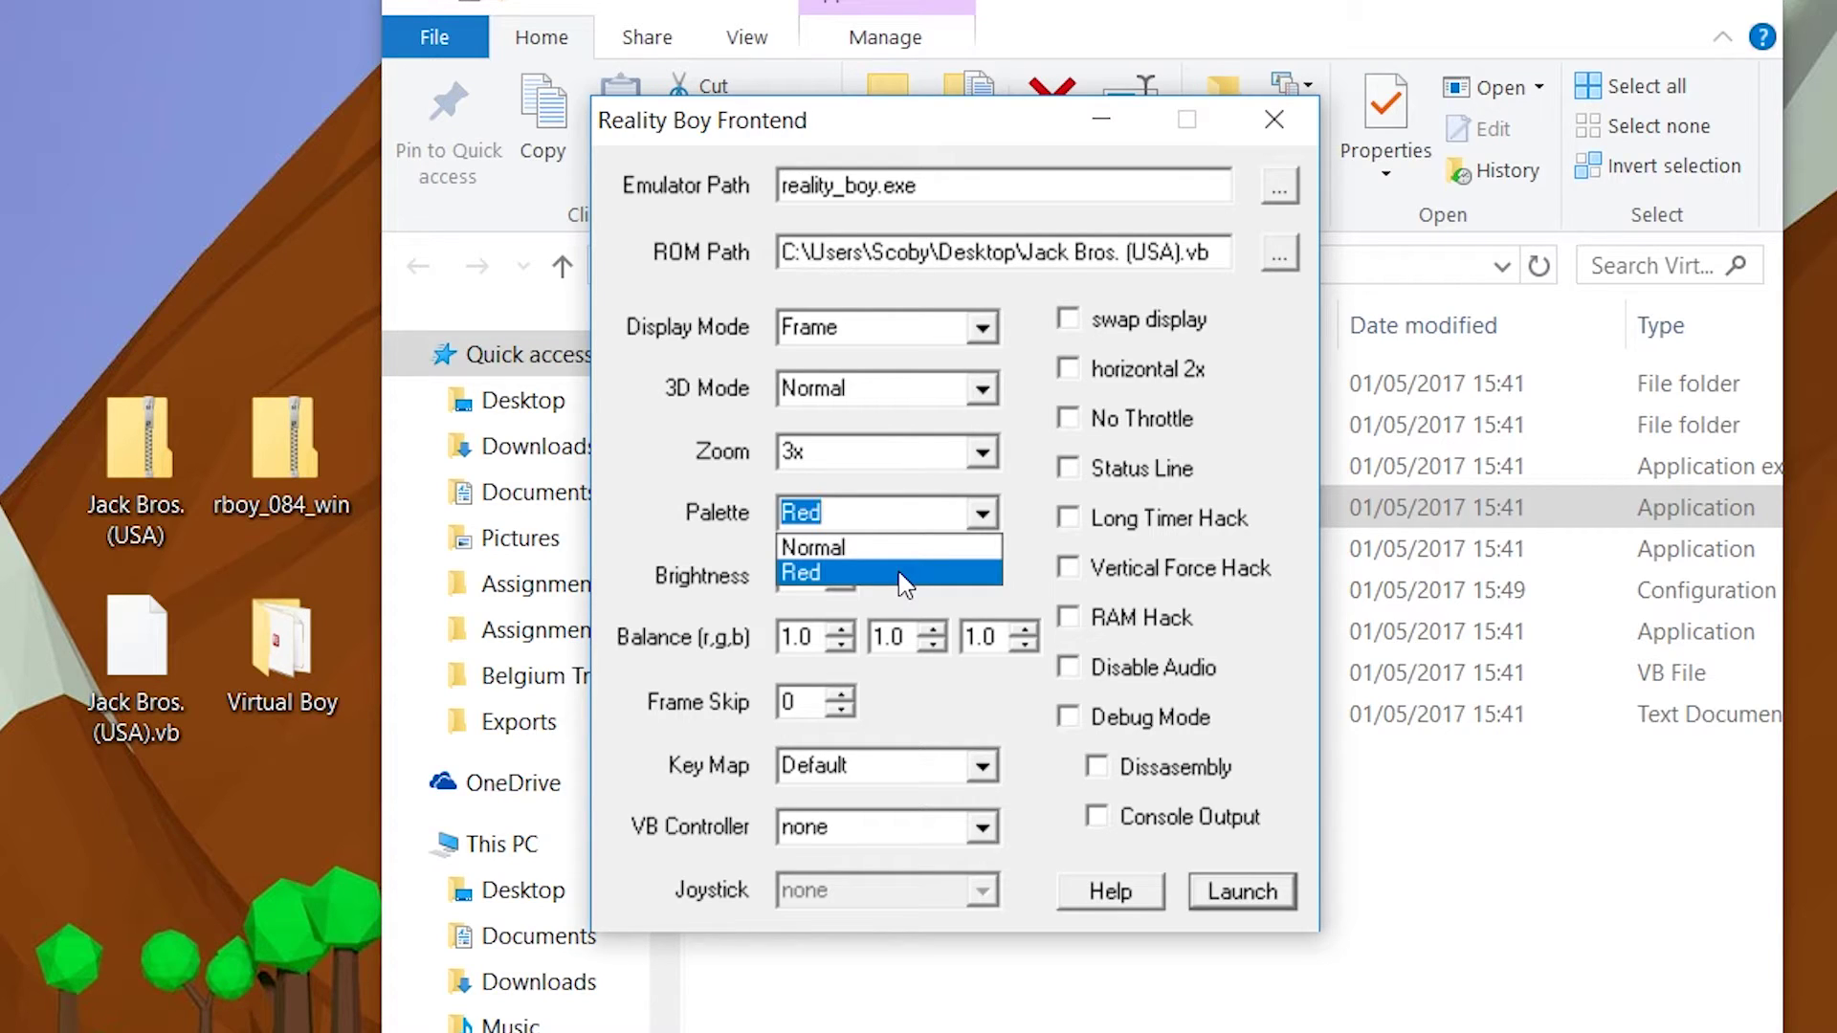
{"action": "left_click", "coordinate": [900, 572]}
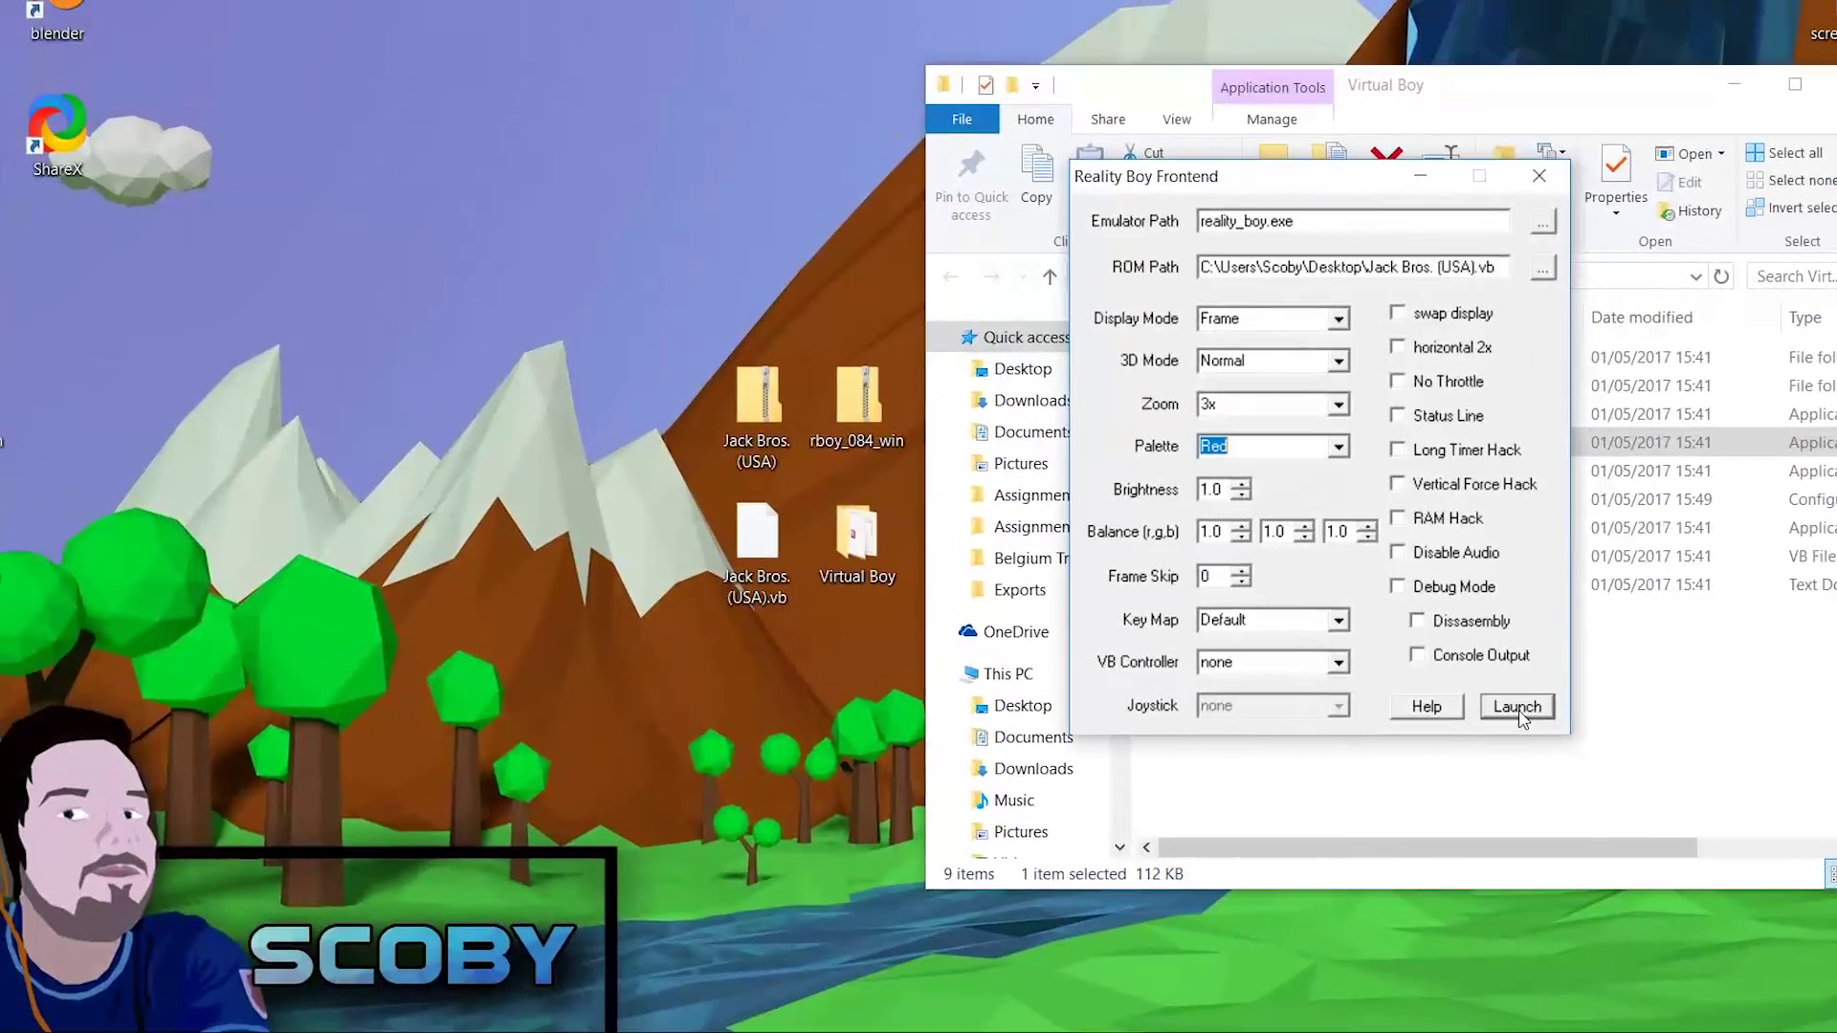
Launch the game, allowing reality_boy.exe past the security warning, and answer Yes to auto pause
{"action": "left_click", "coordinate": [1346, 829]}
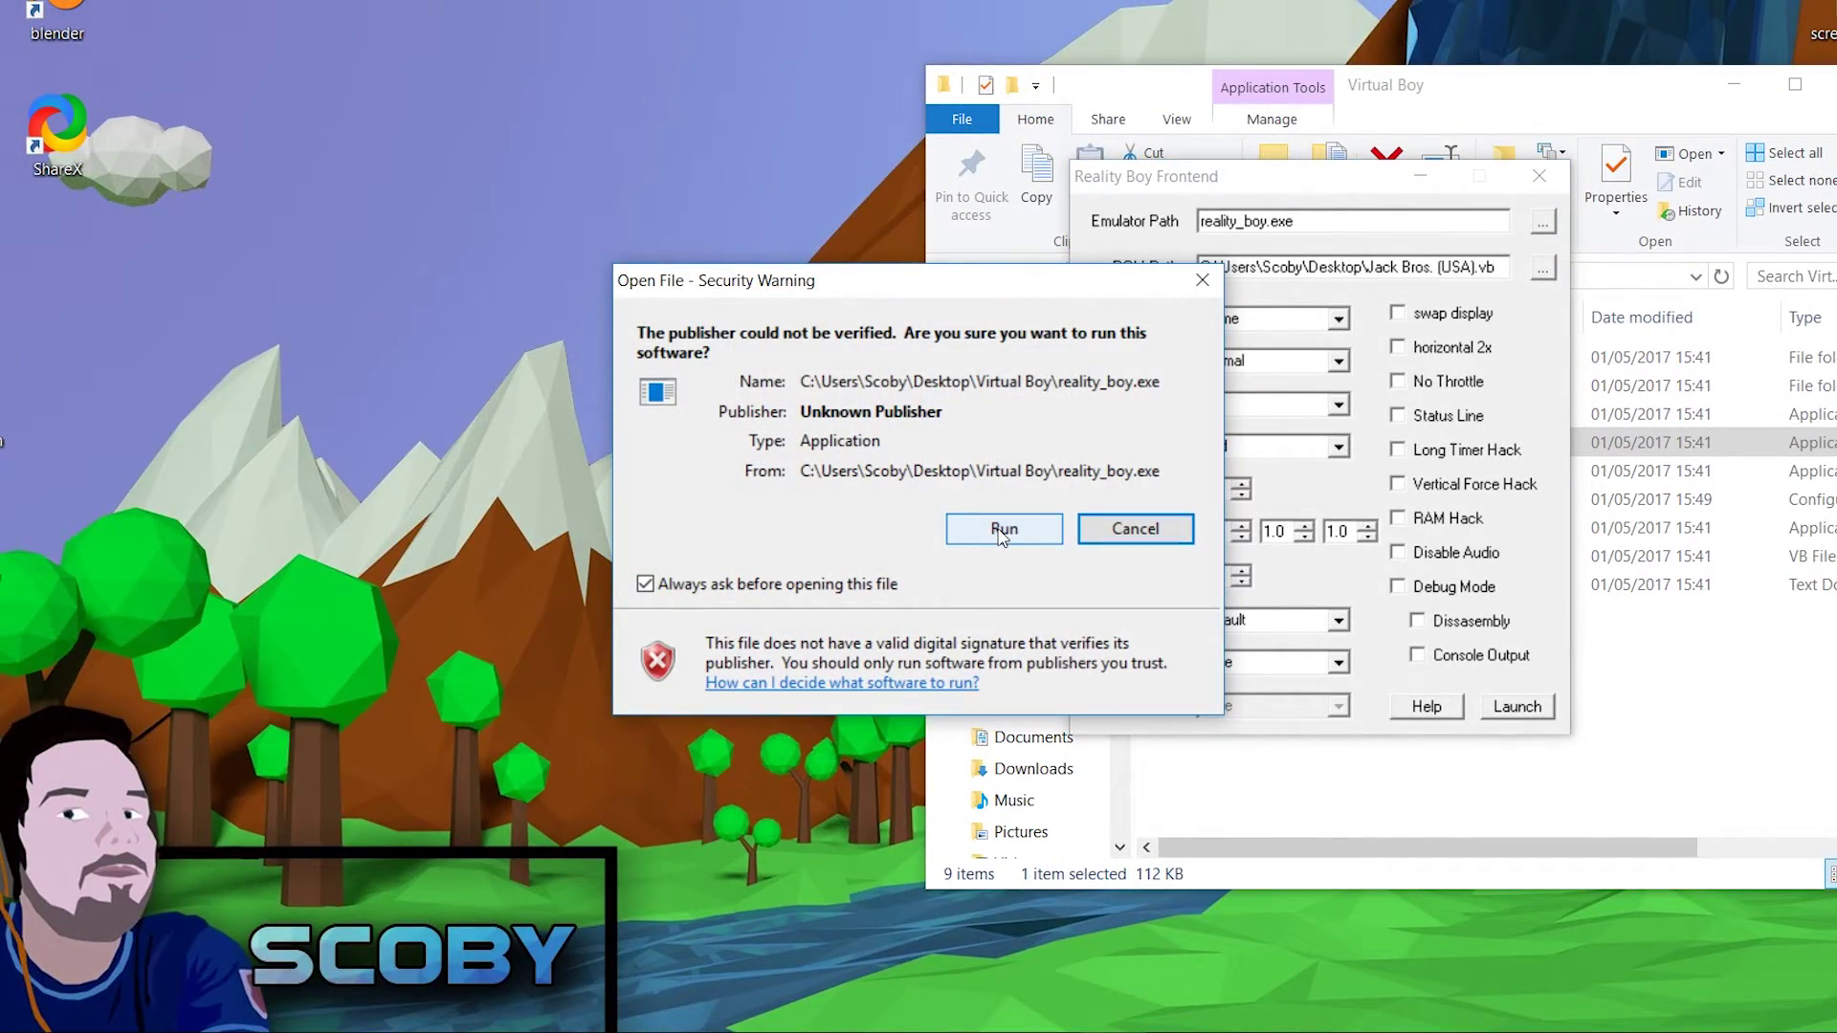
{"action": "left_click", "coordinate": [1001, 534]}
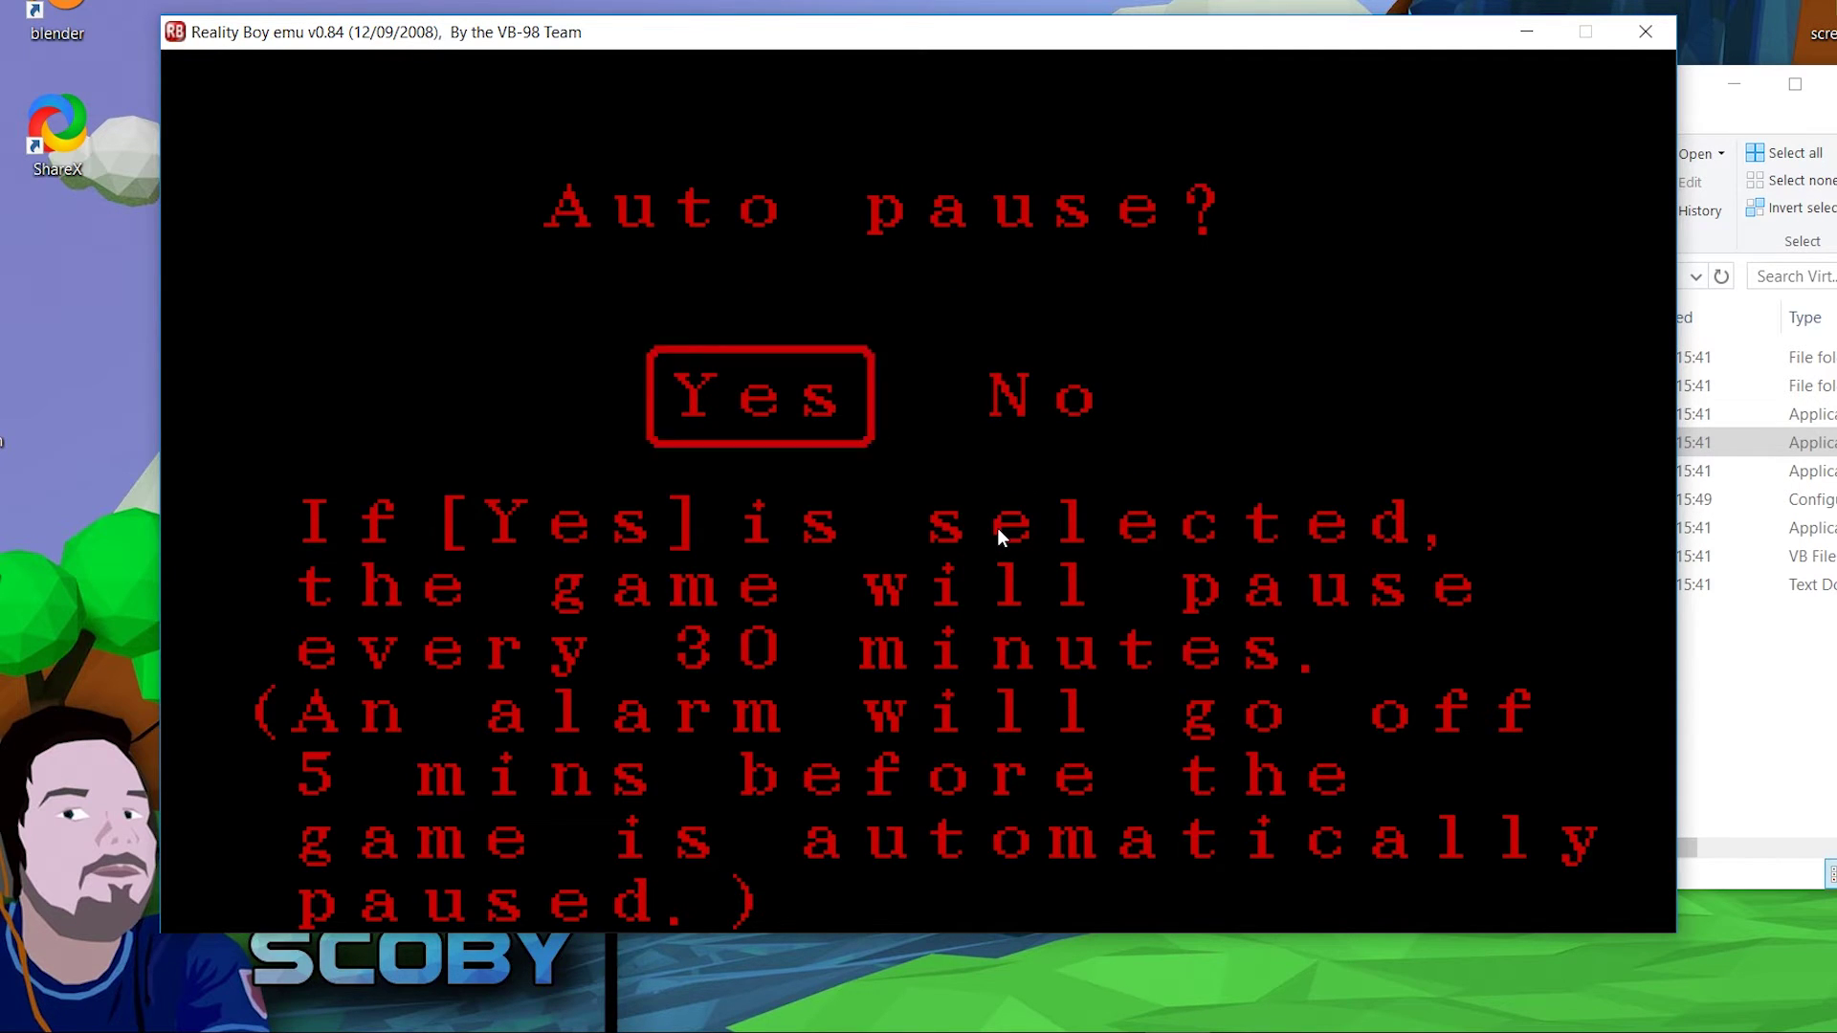
{"action": "key", "text": "Return"}
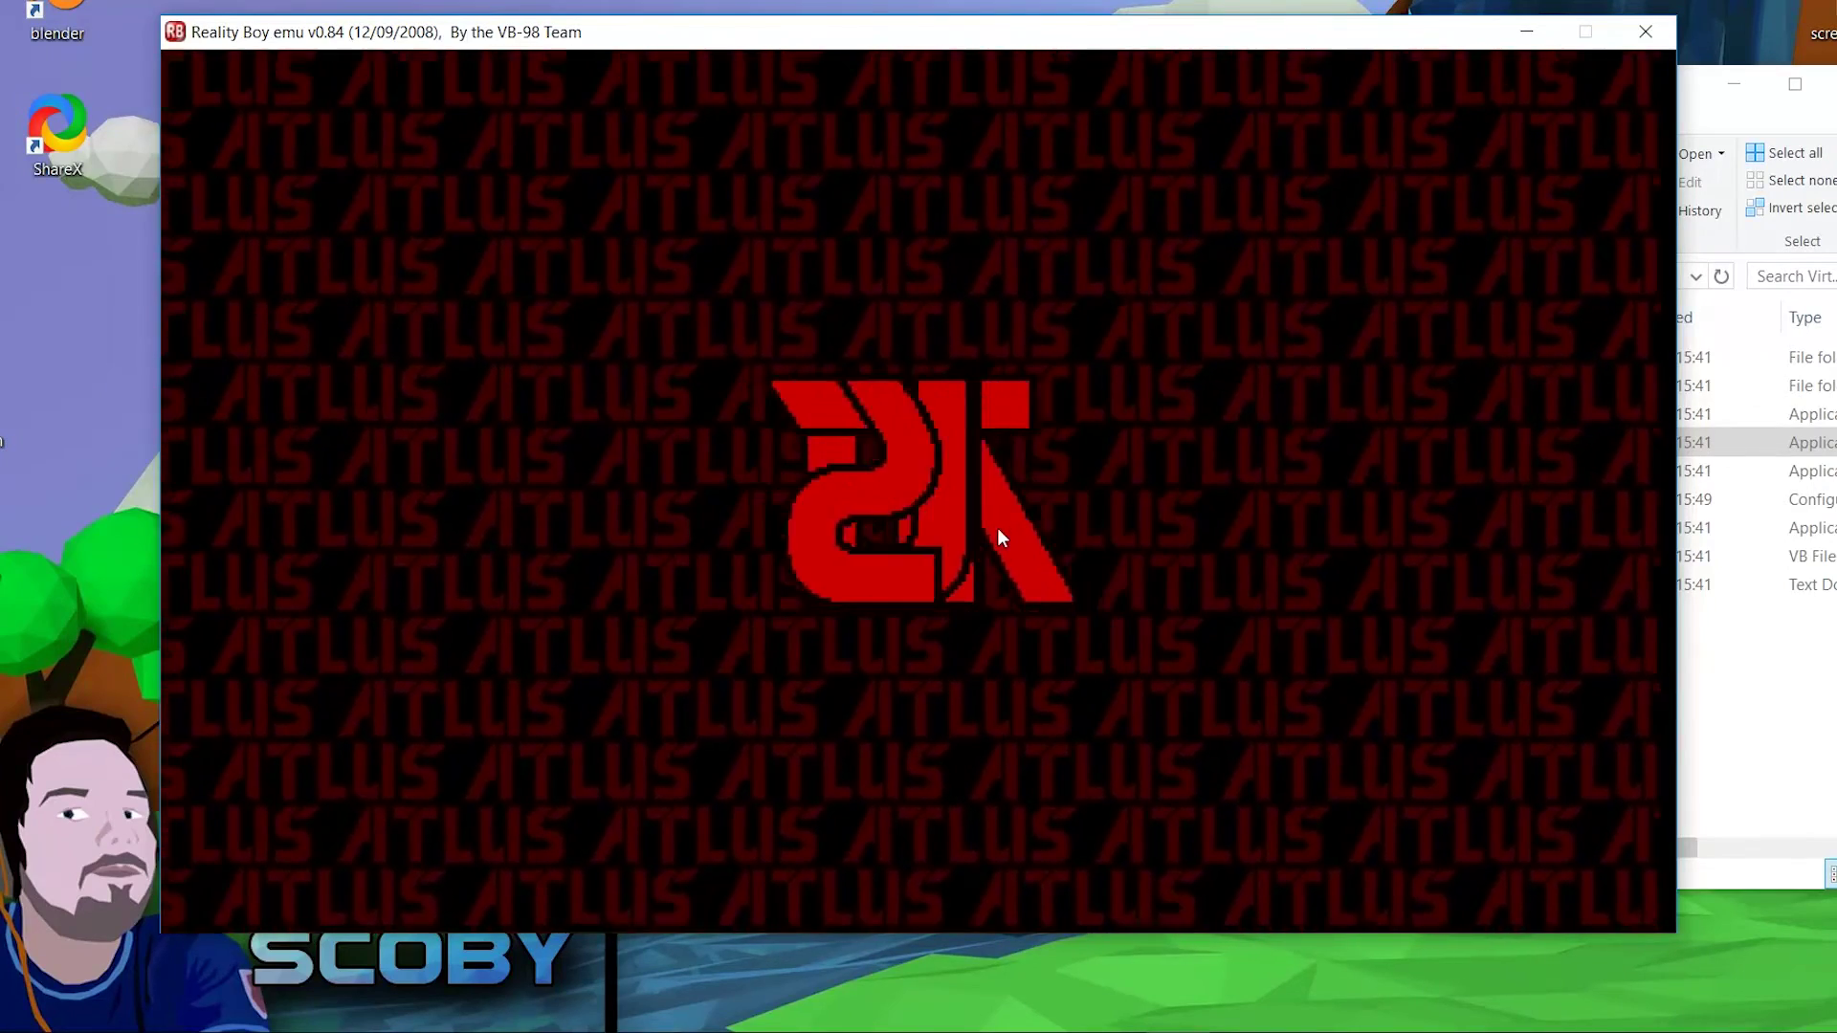